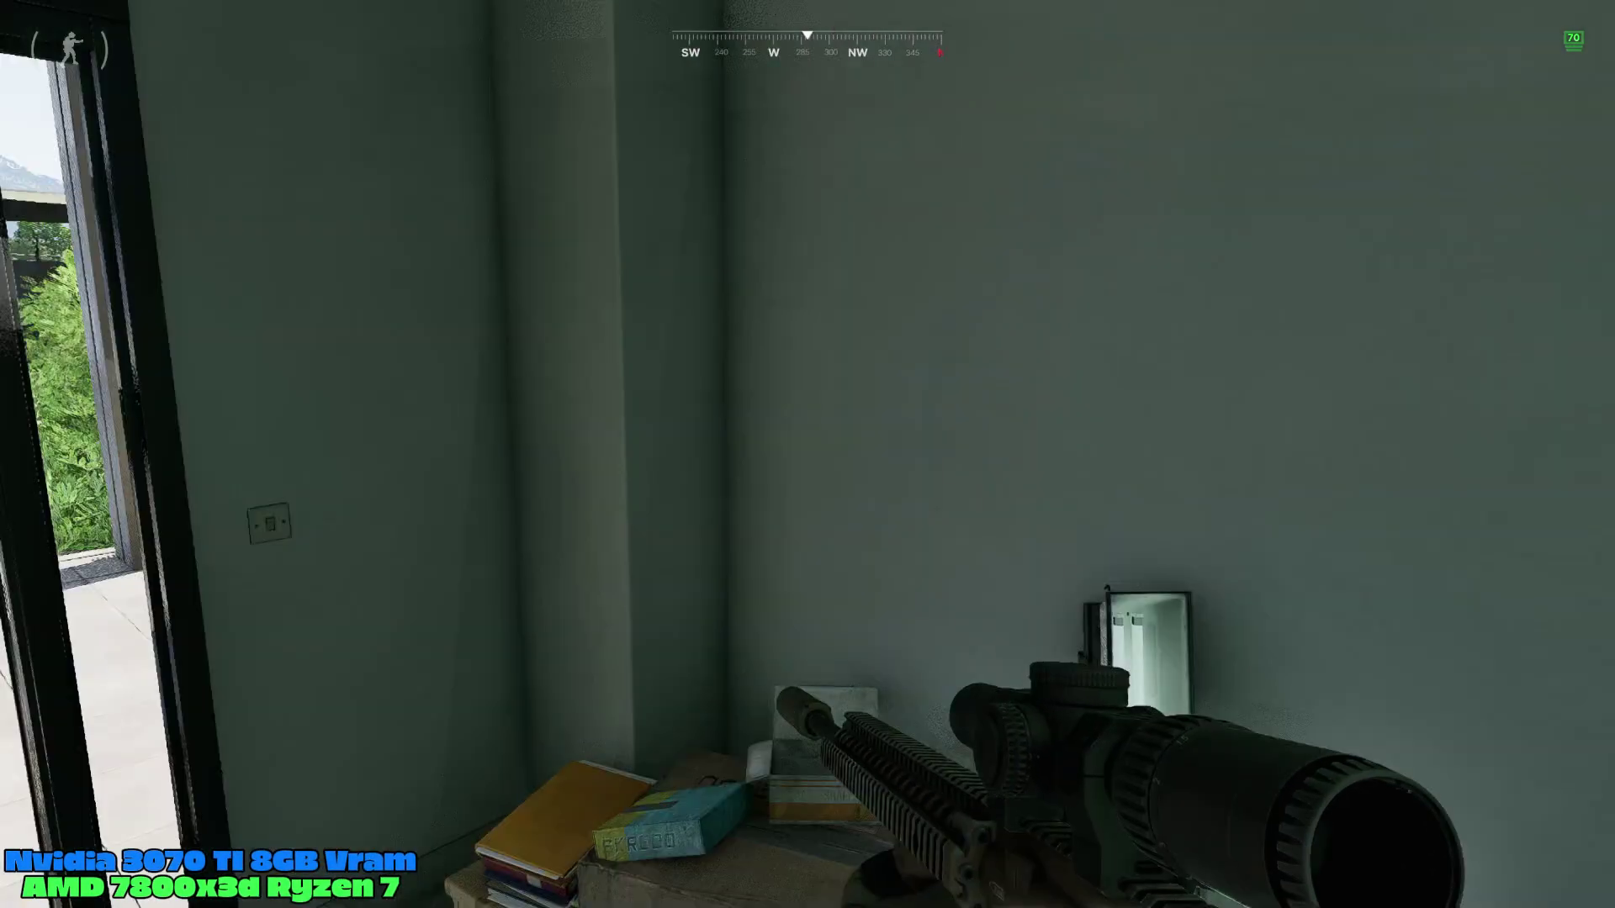
From the inventory screen, open Settings and show the Graphics page with Windowed mode at 2560 x 1440
key("Tab")
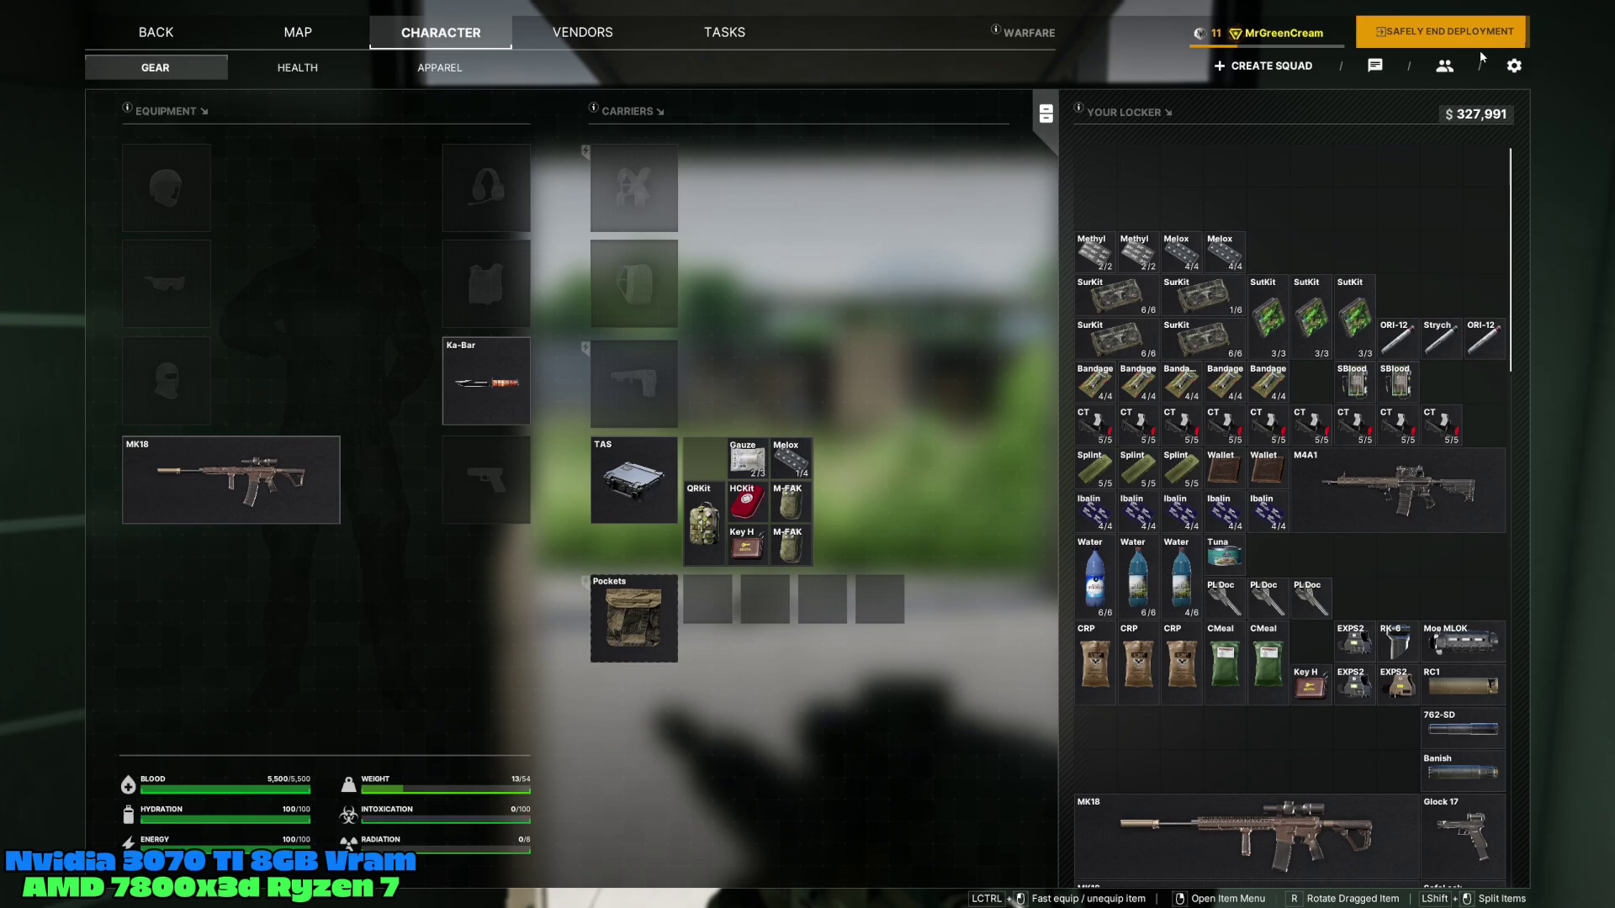
left_click(1516, 71)
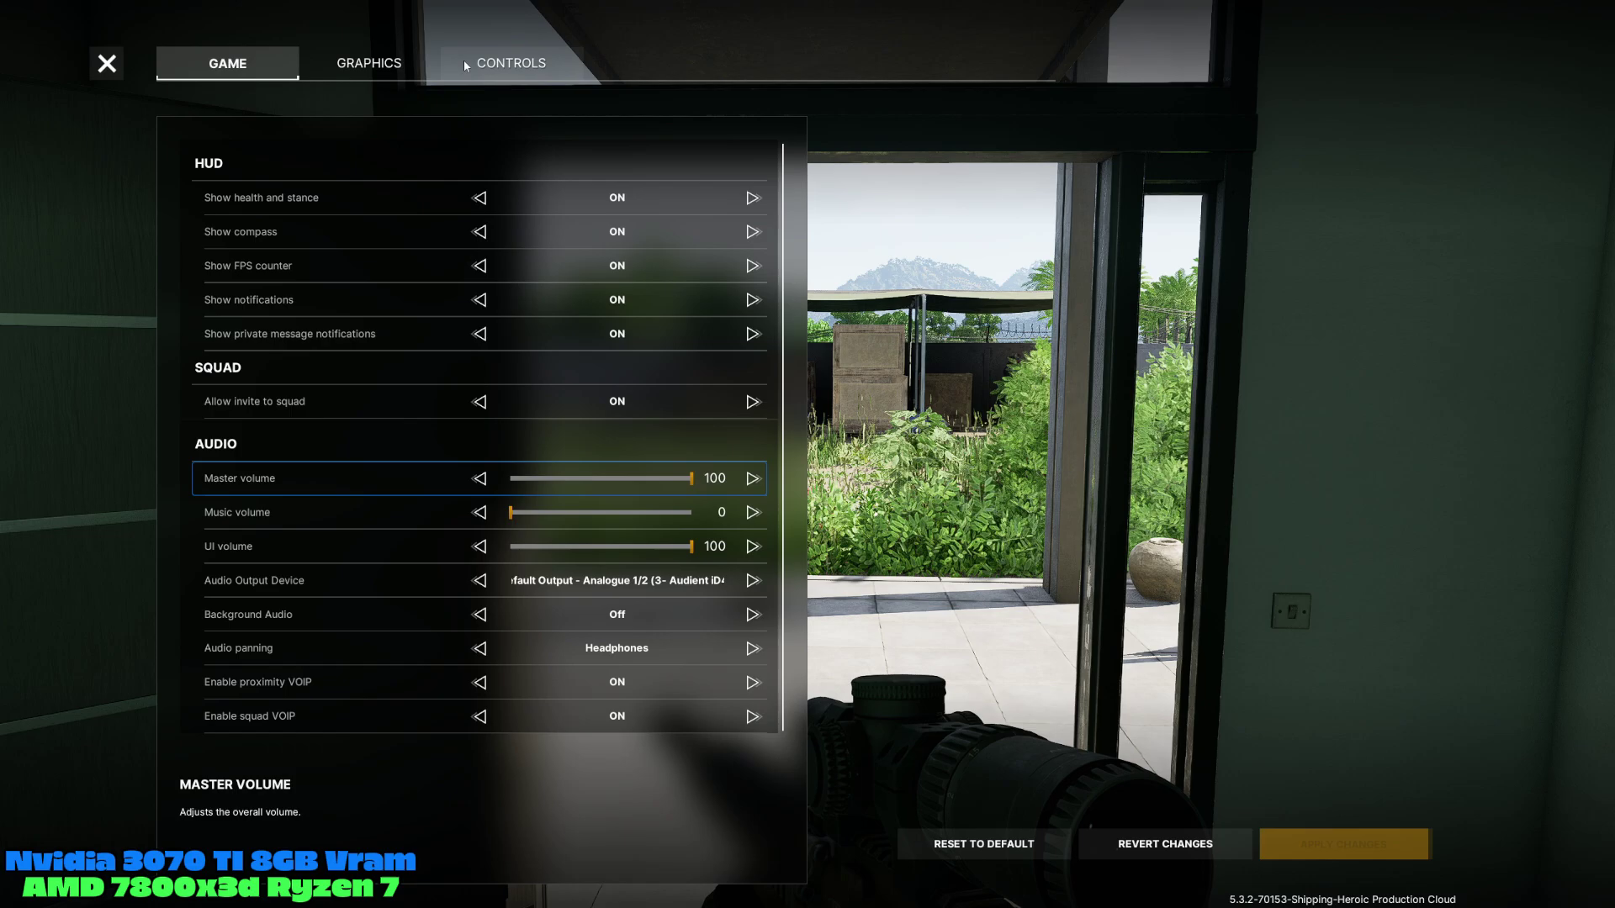
left_click(425, 63)
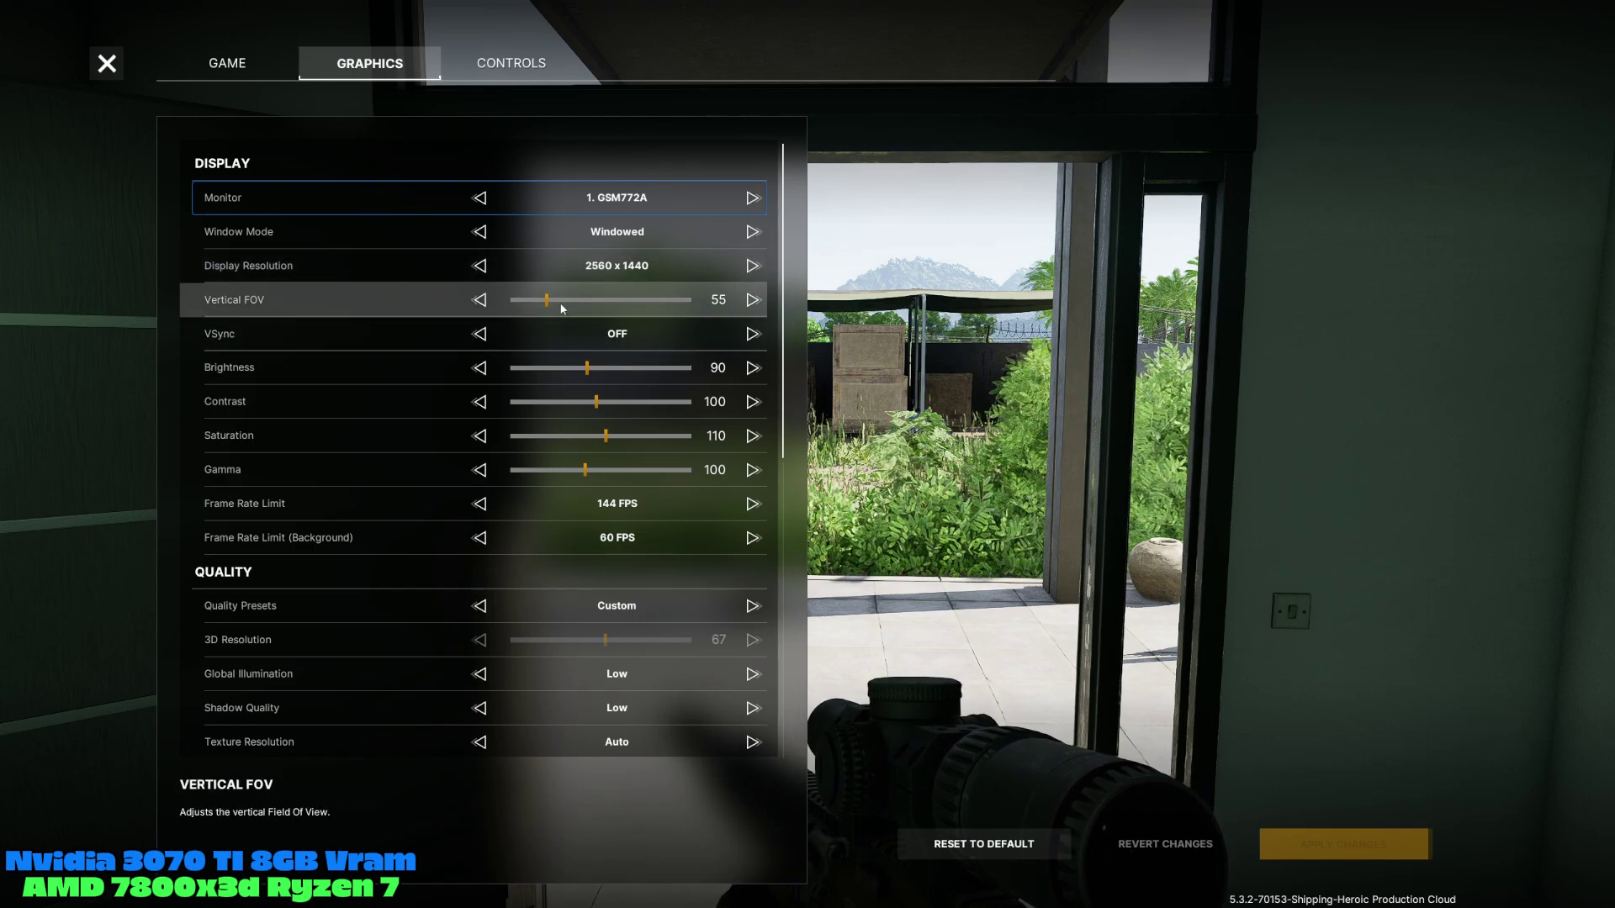
left_click_drag(548, 300, 825, 318)
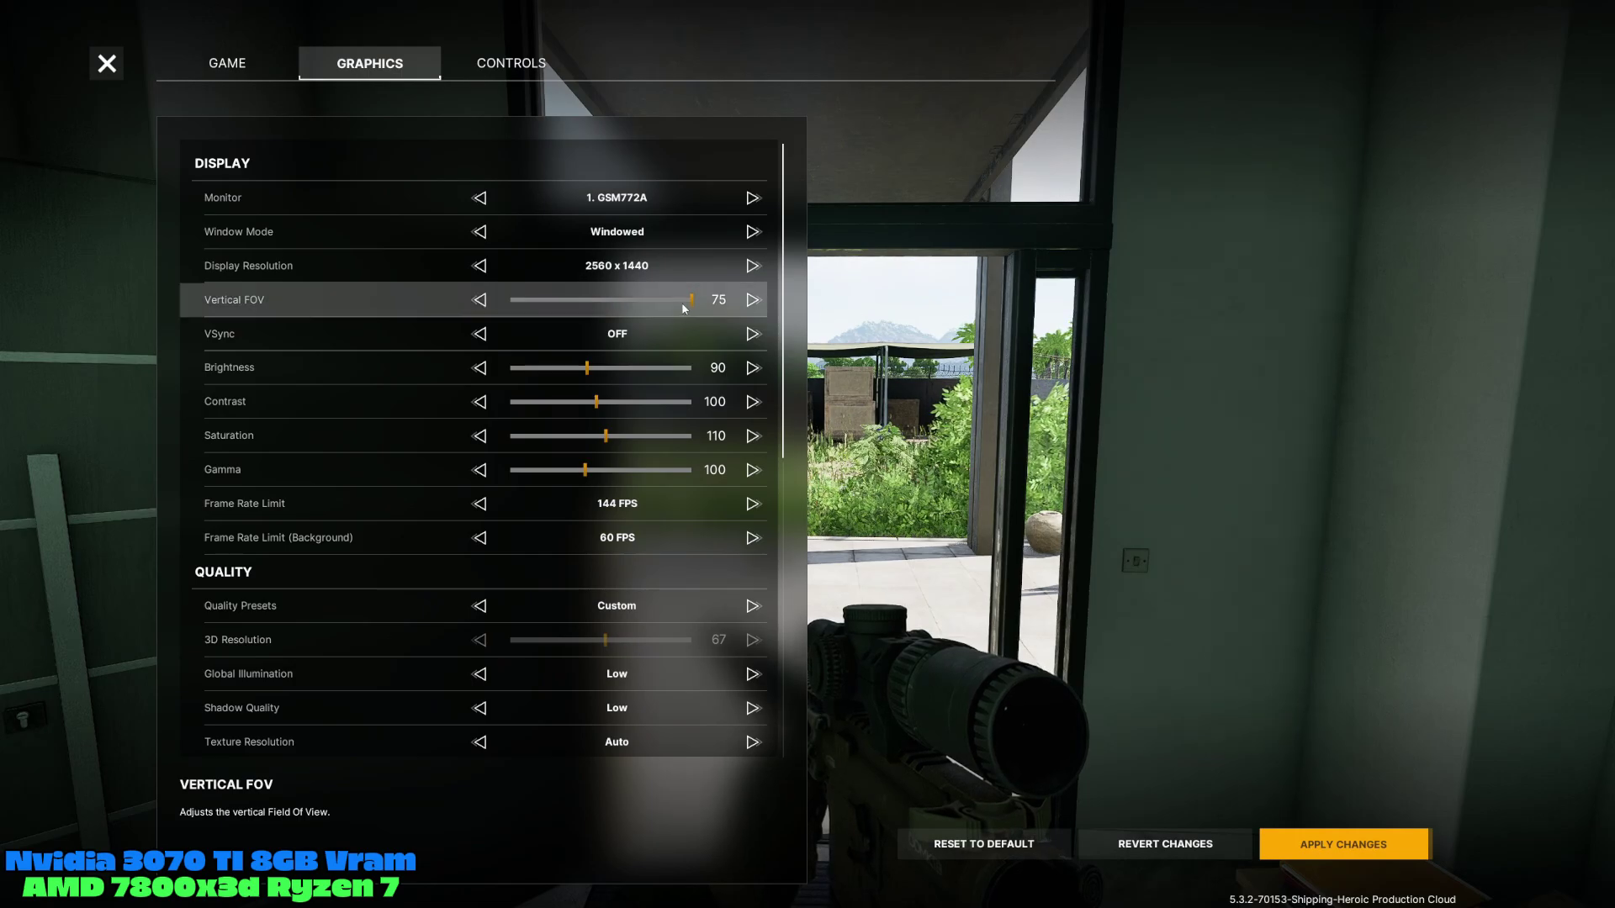
left_click_drag(691, 300, 547, 300)
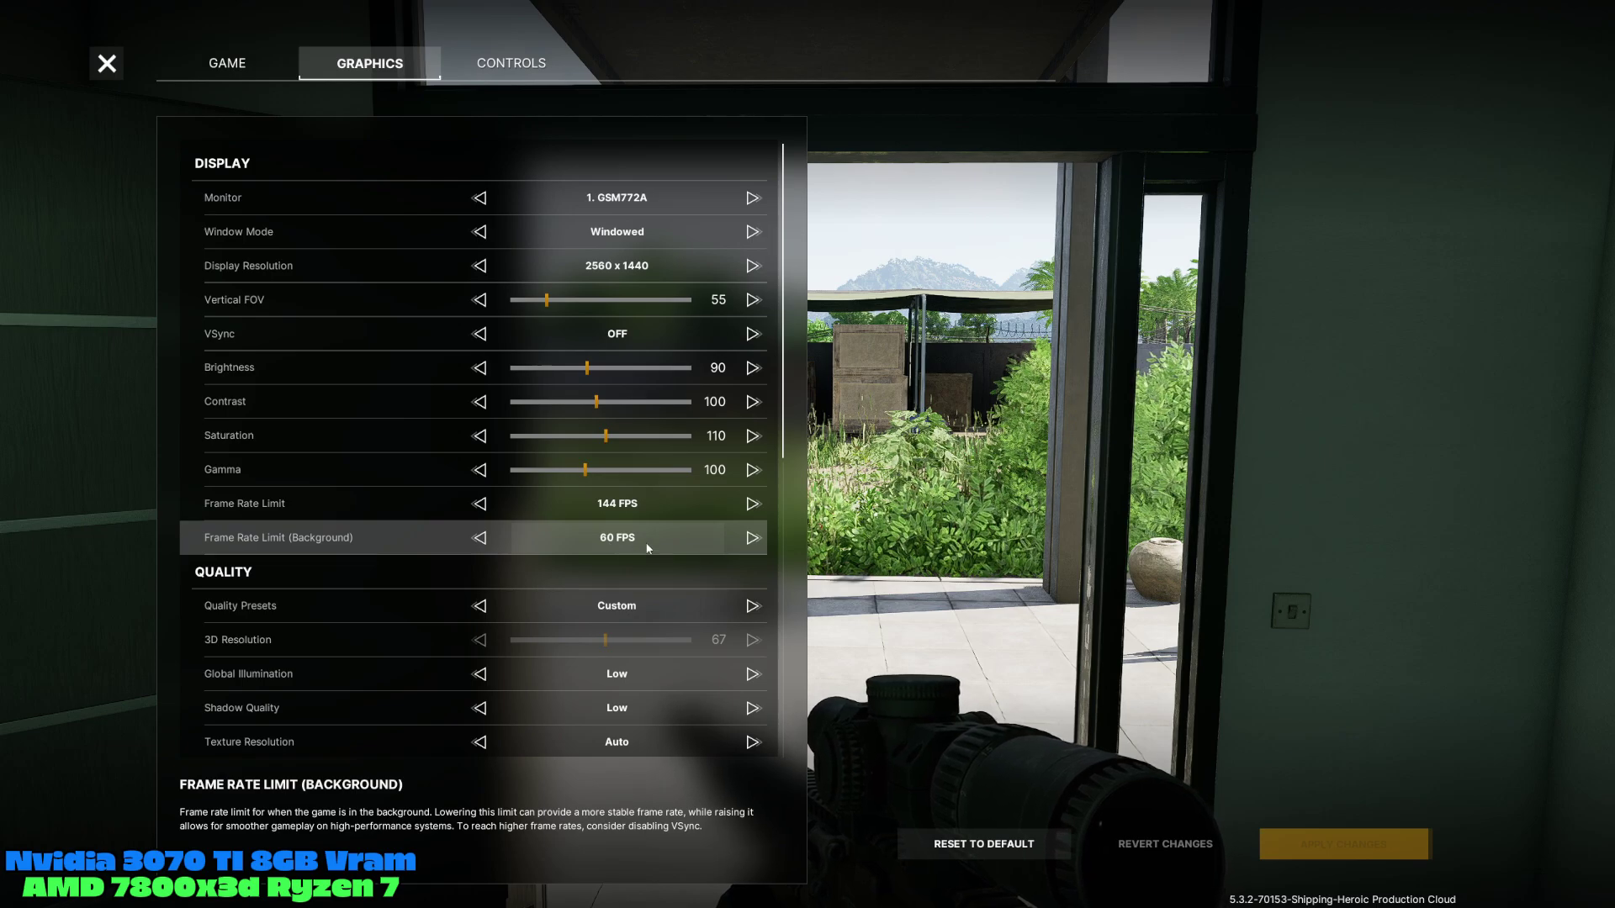
Change the Quality Presets from Custom to Low and review the Postprocessing and Advanced settings
scroll(675, 531, "down", 3)
left_click(597, 351)
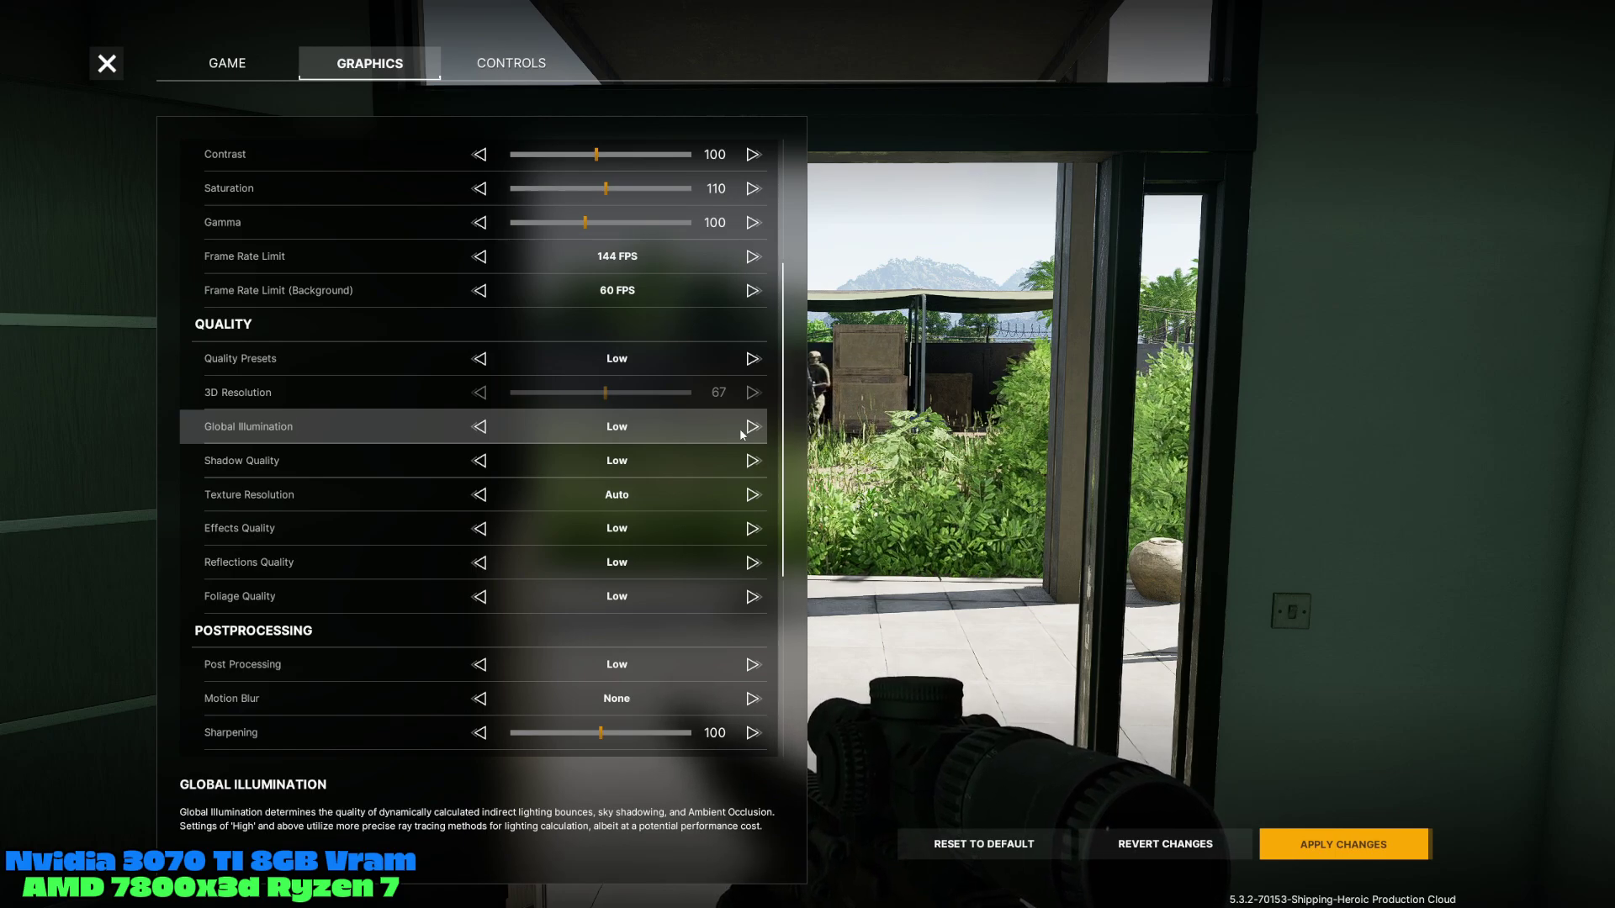
scroll(715, 425, "down", 3)
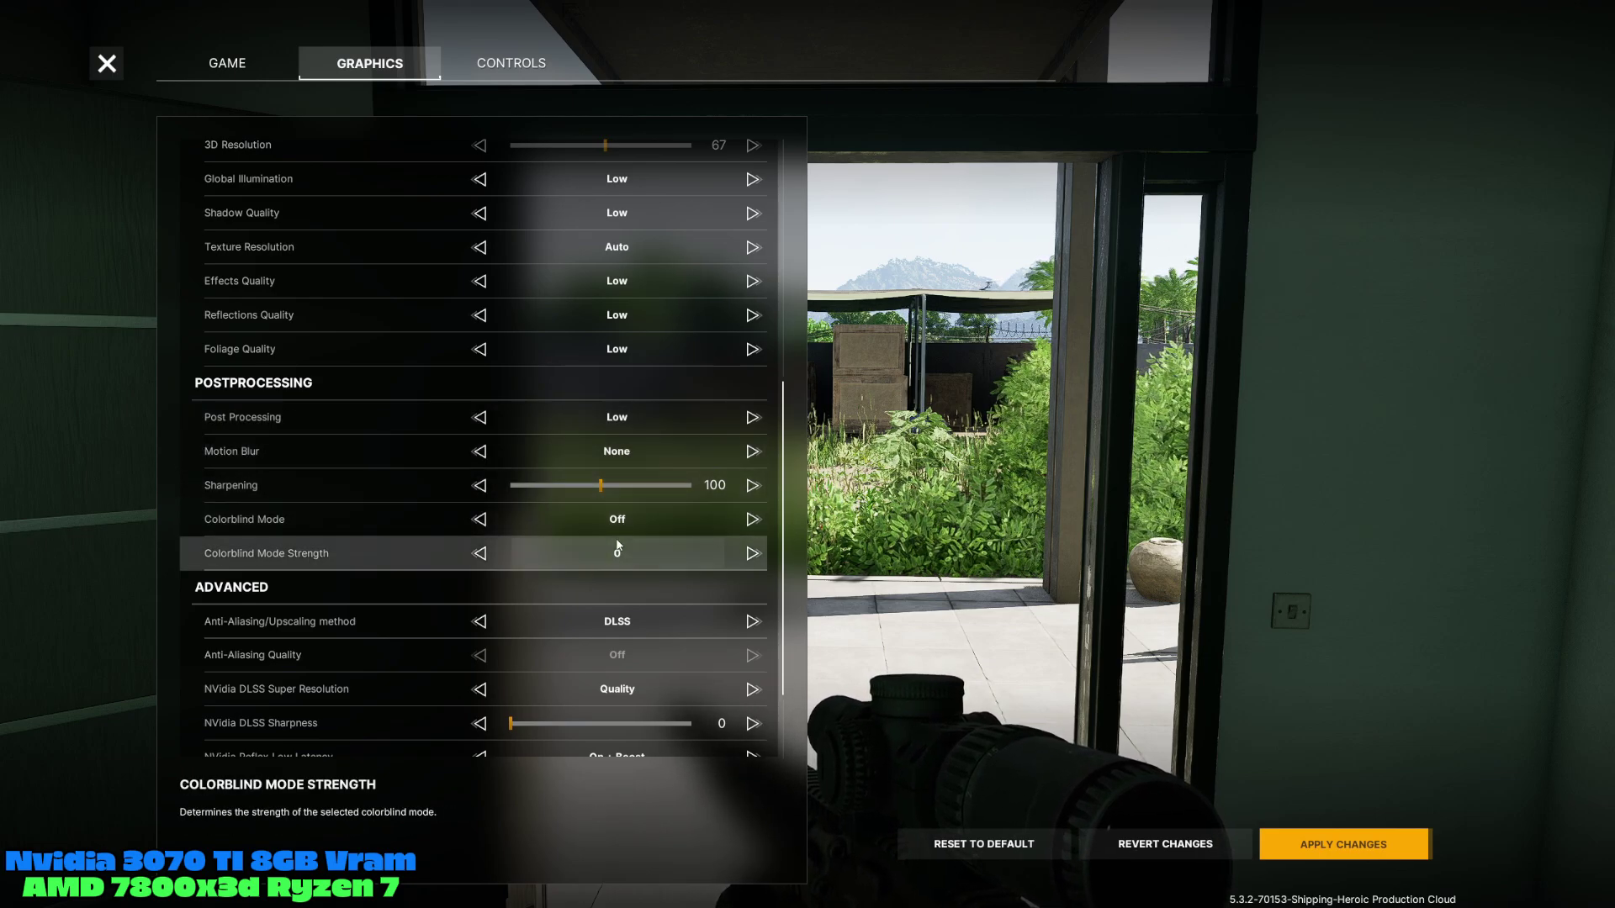
Scroll up and down through the Advanced graphics settings to review the DLSS Quality options
scroll(652, 476, "down", 2)
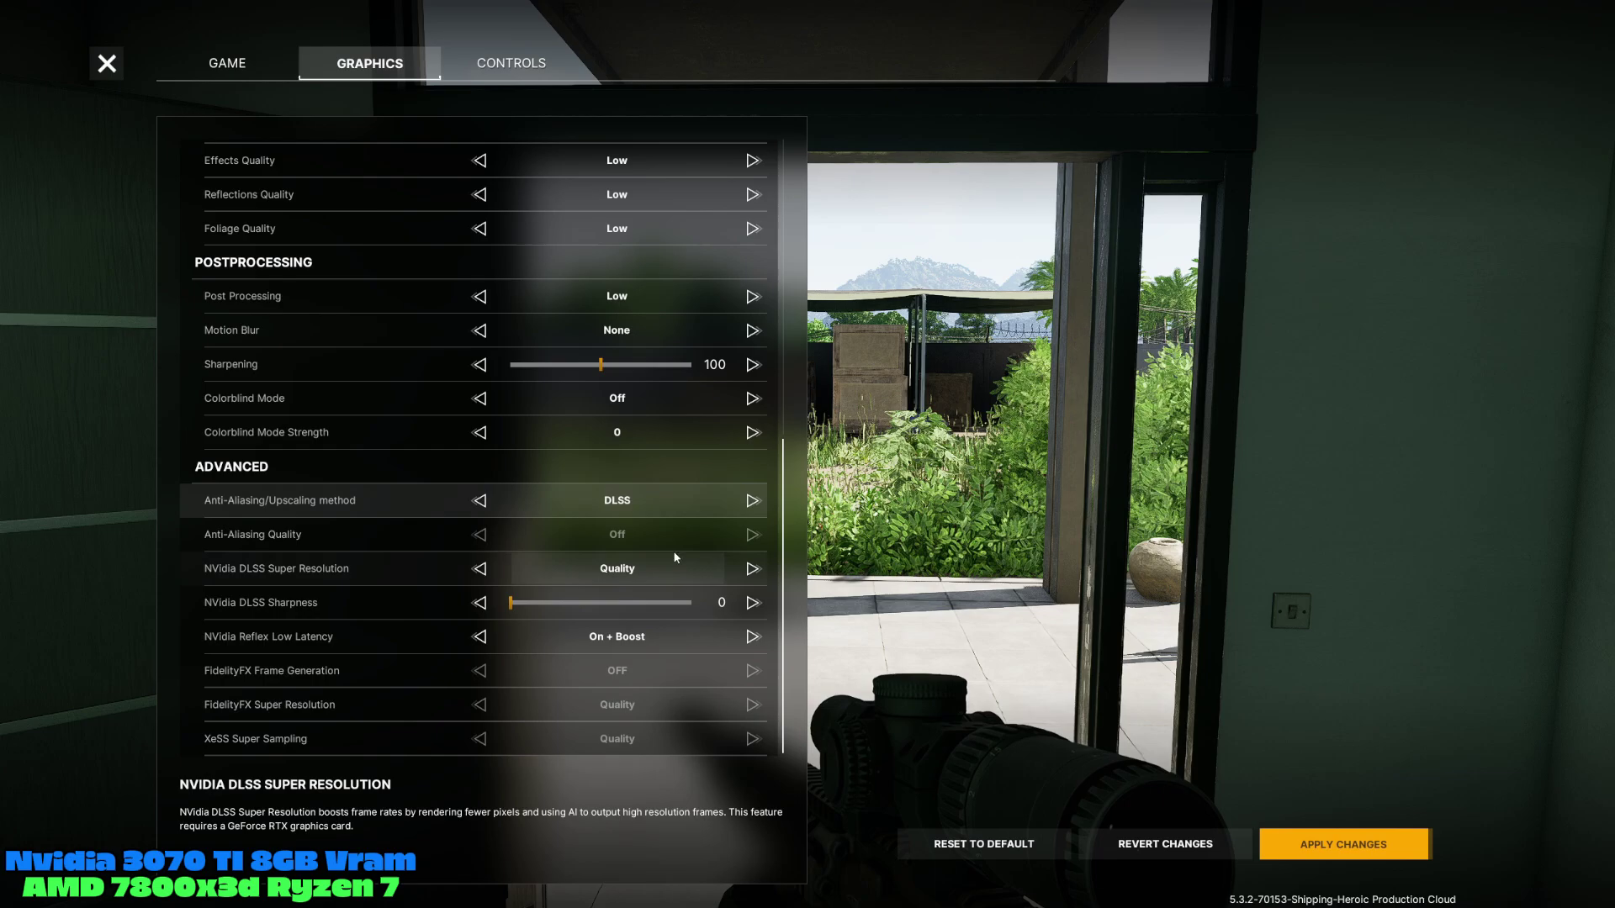
scroll(660, 444, "up", 2)
scroll(640, 420, "up", 2)
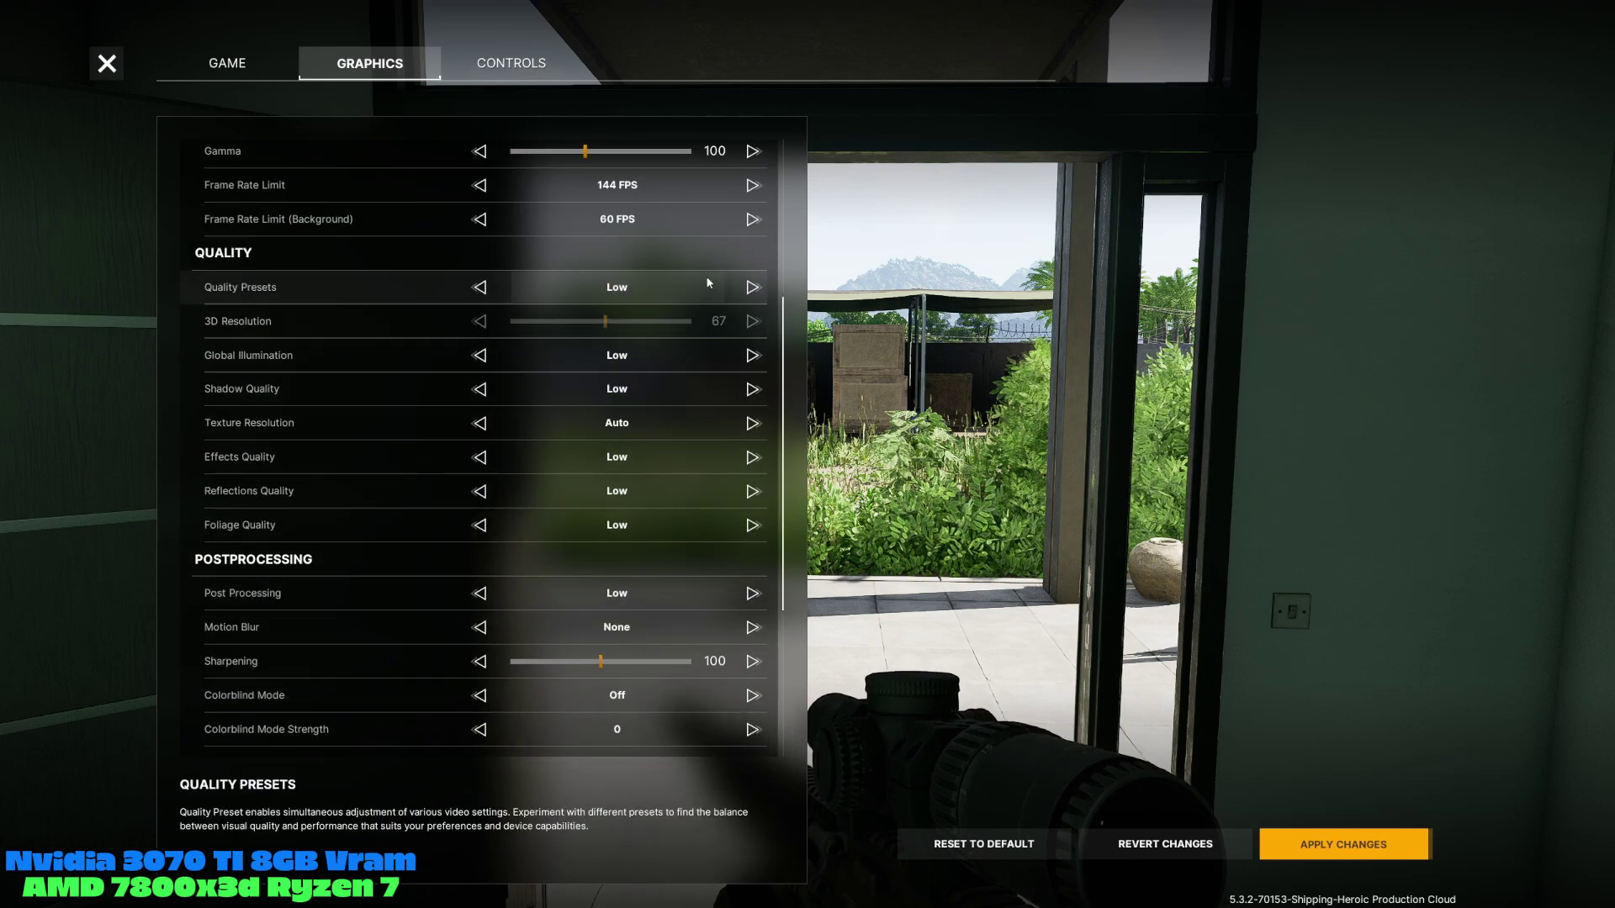
scroll(664, 437, "down", 4)
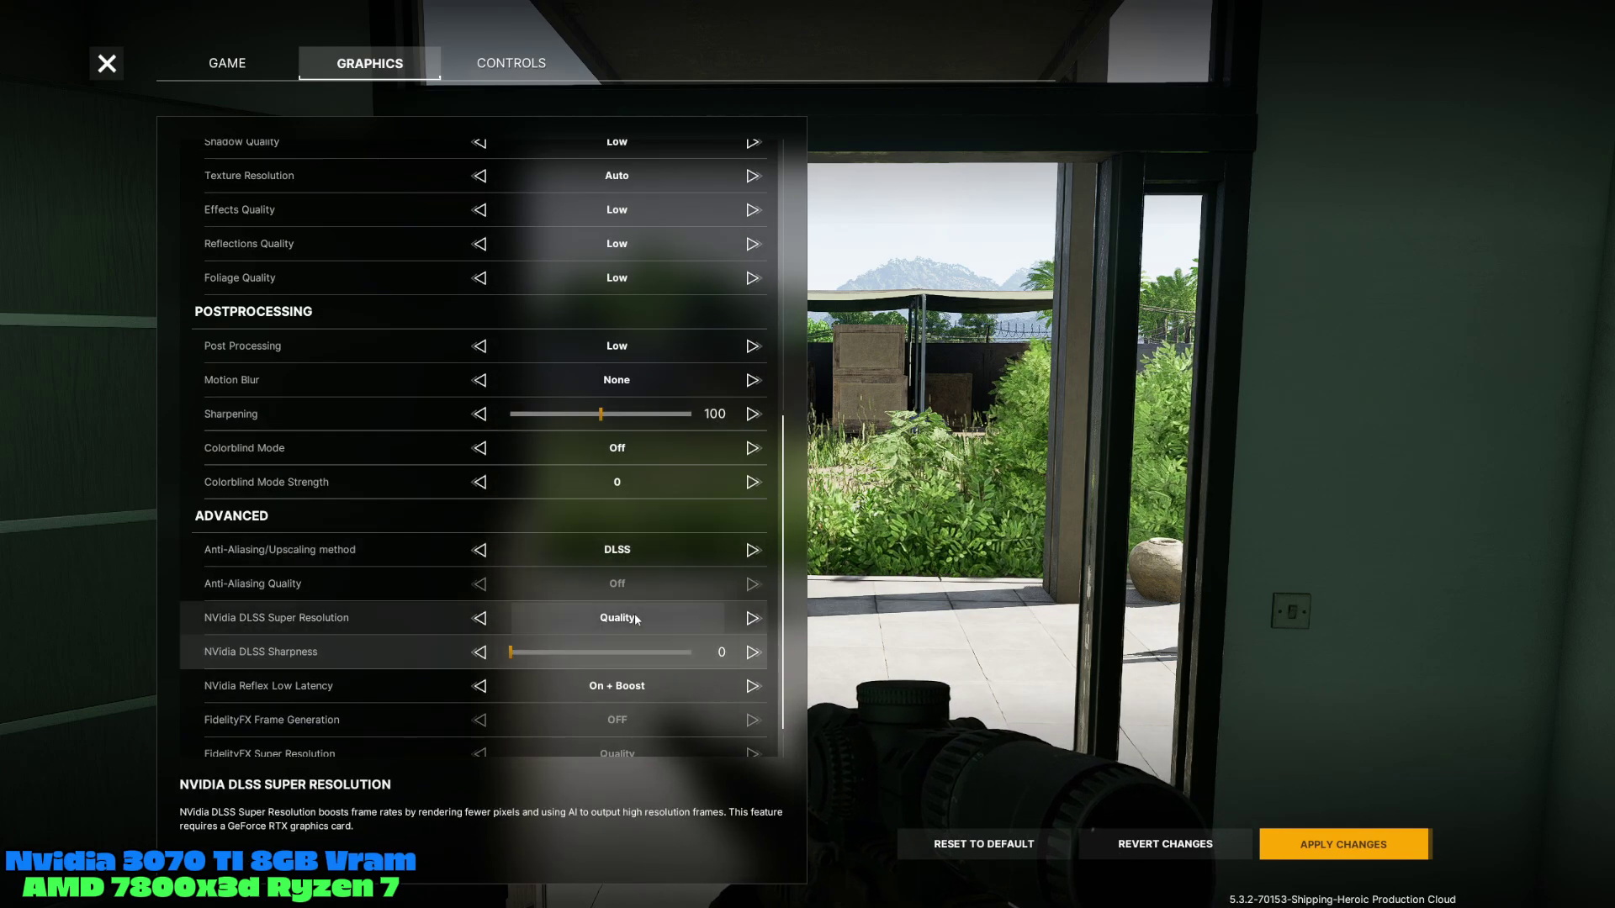
scroll(685, 538, "down", 1)
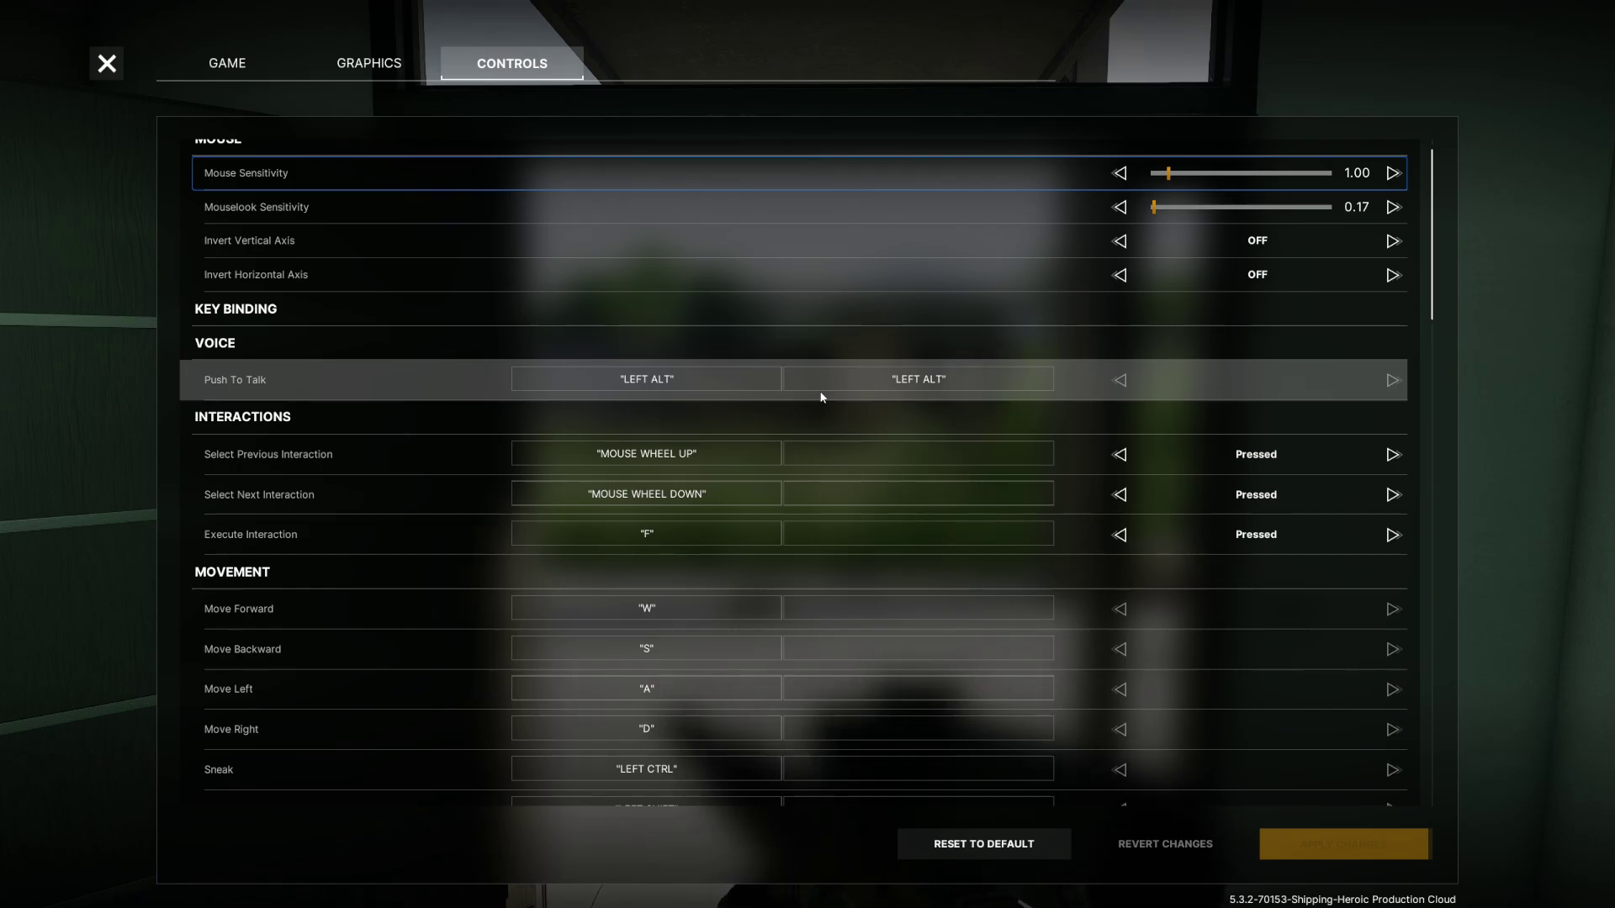
scroll(822, 397, "down", 4)
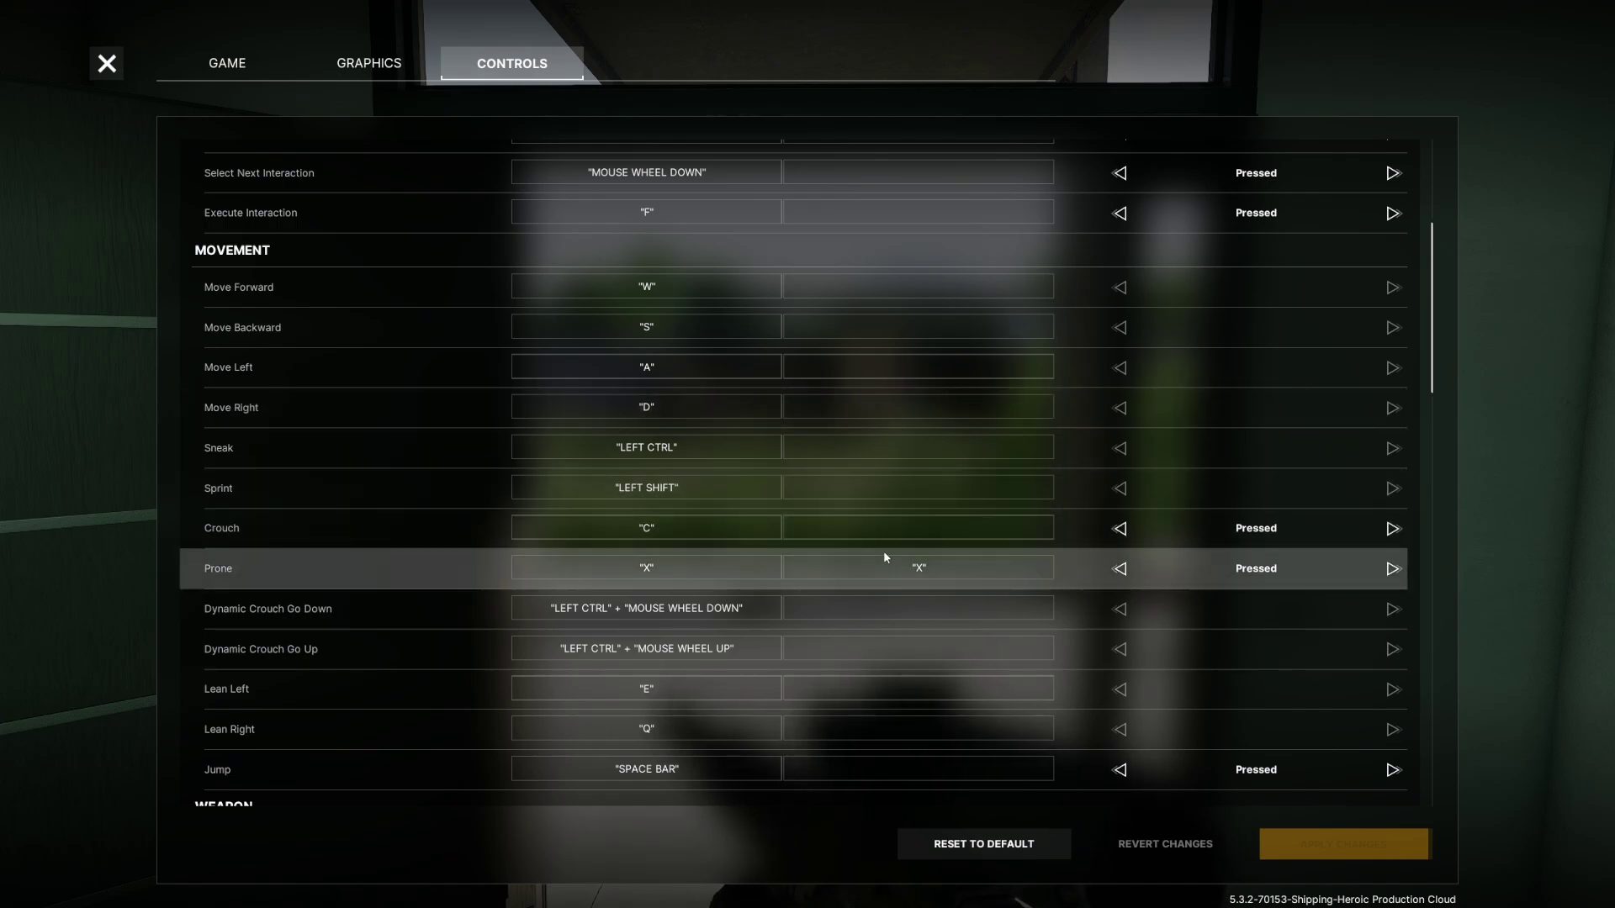
scroll(701, 471, "down", 3)
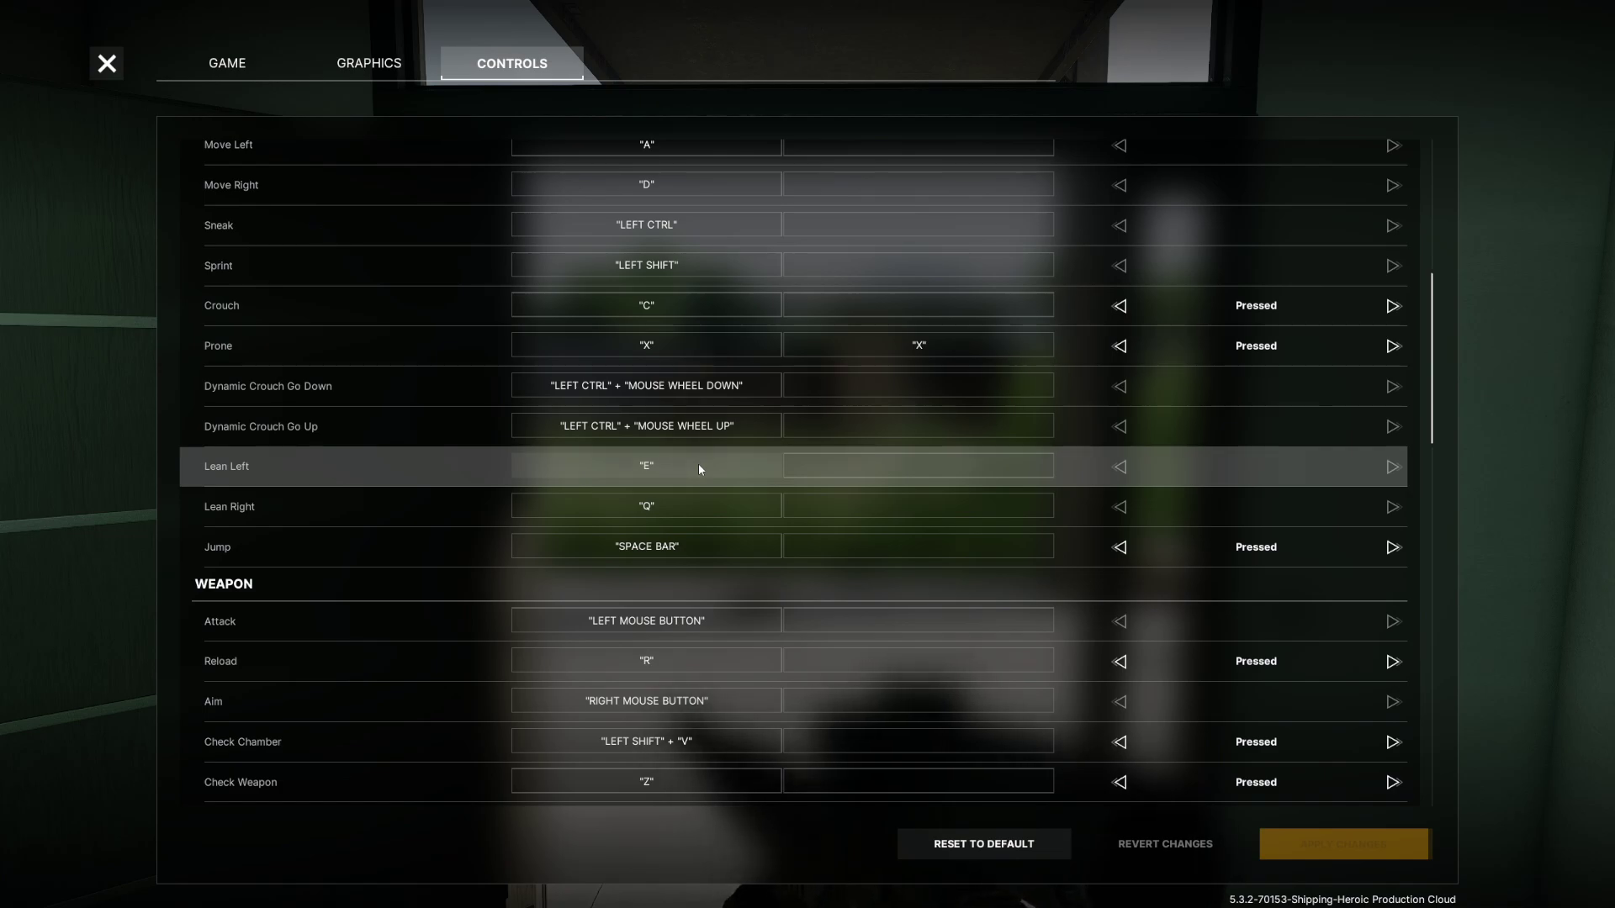
scroll(699, 469, "down", 2)
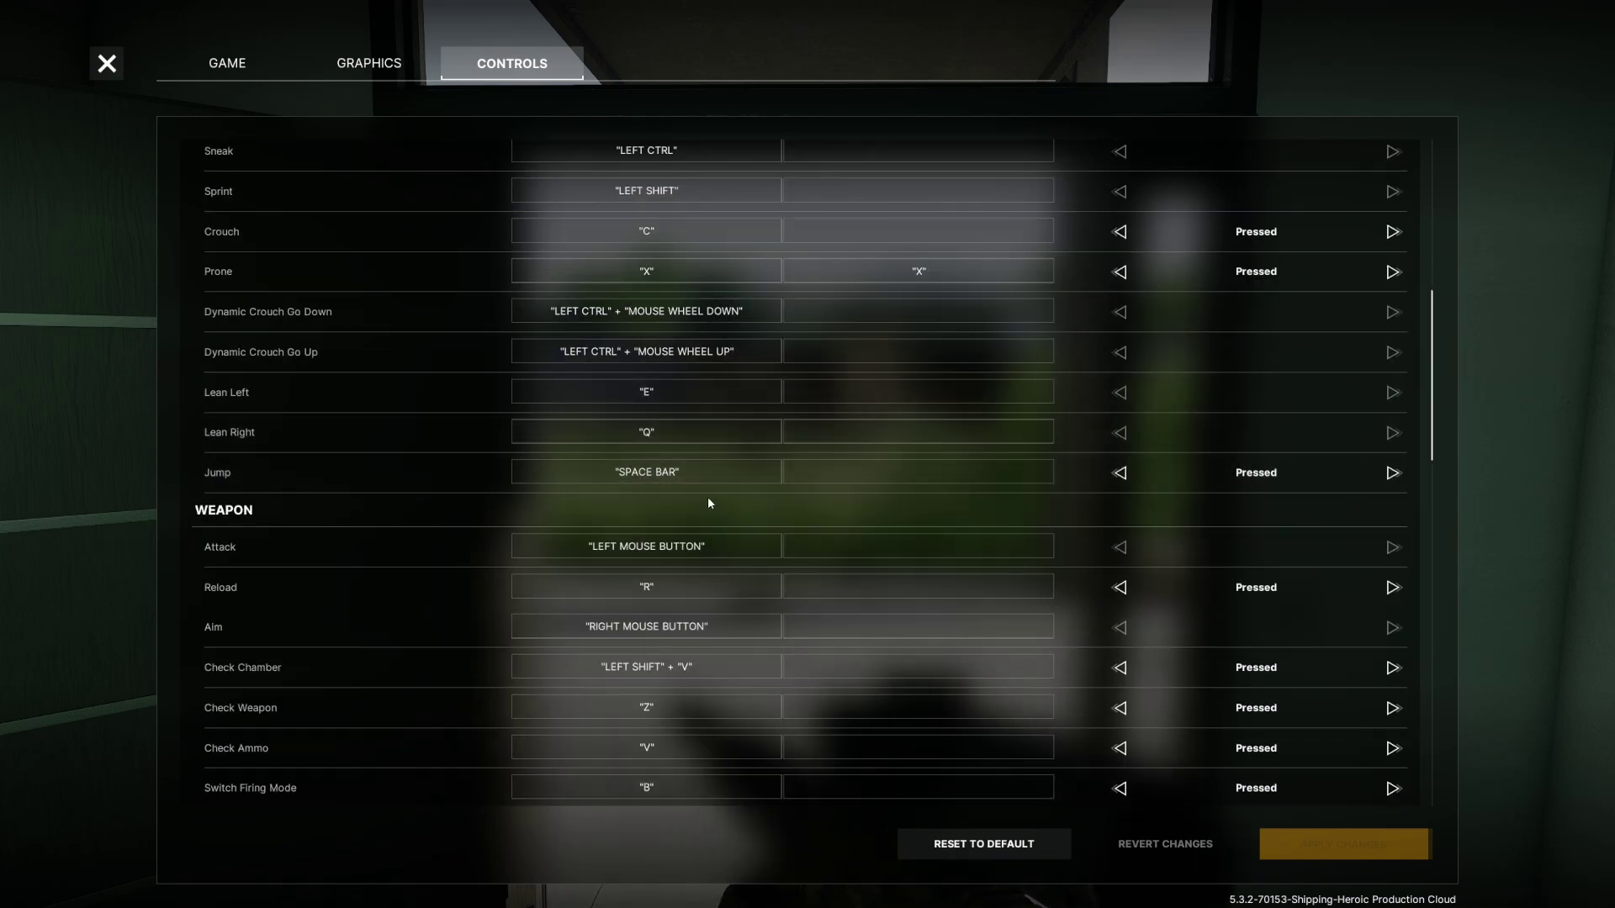
scroll(708, 498, "down", 2)
scroll(696, 470, "down", 2)
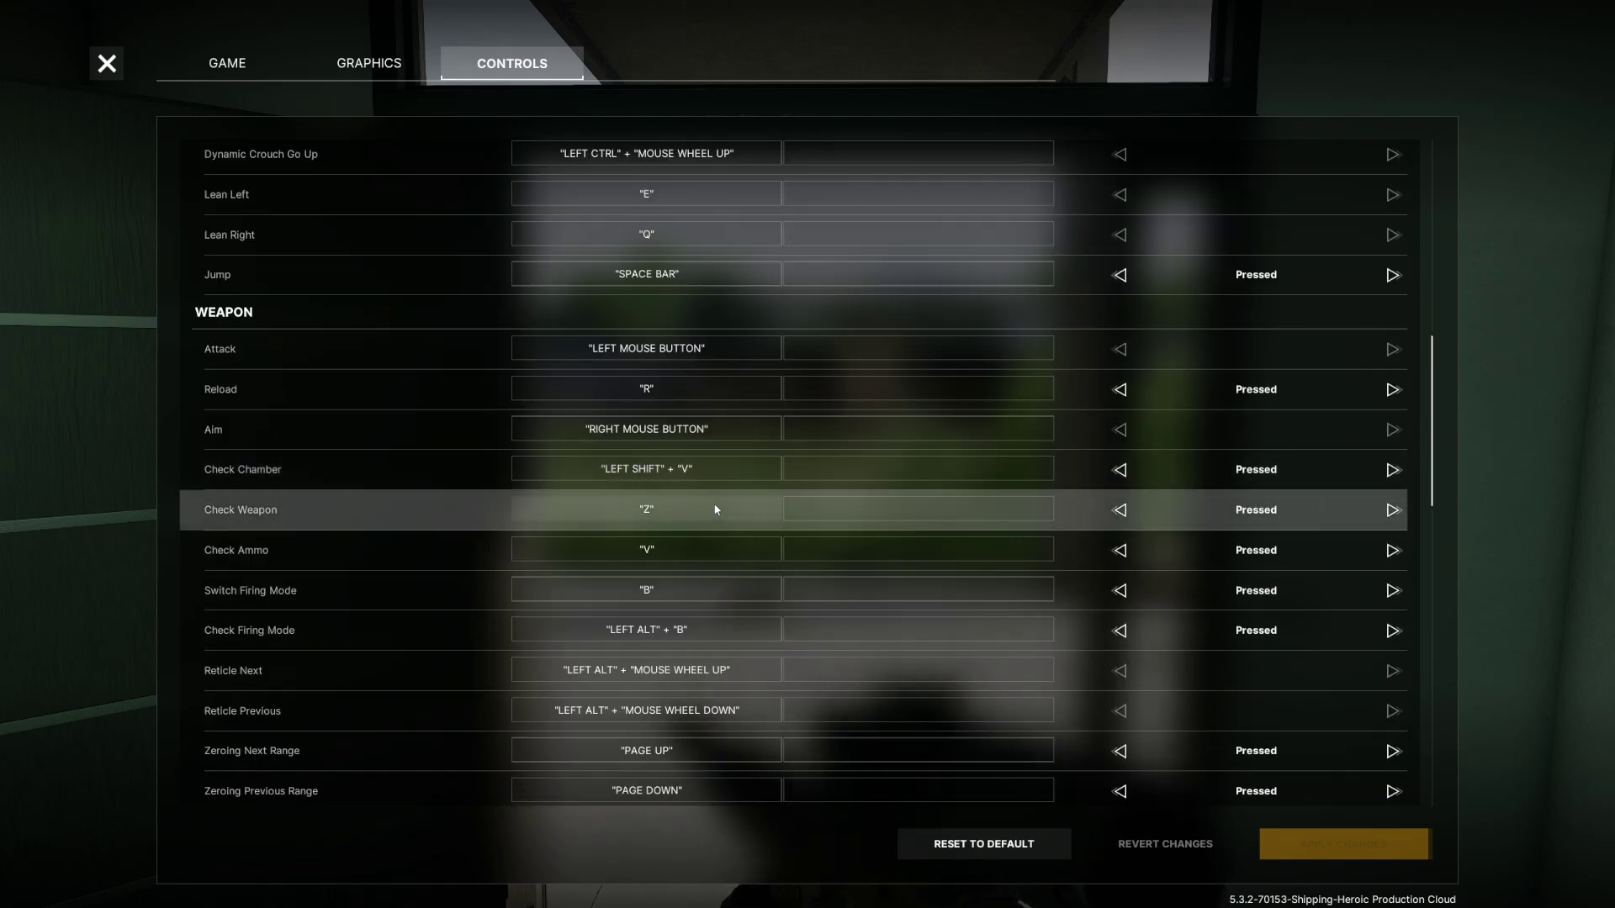
scroll(713, 509, "down", 2)
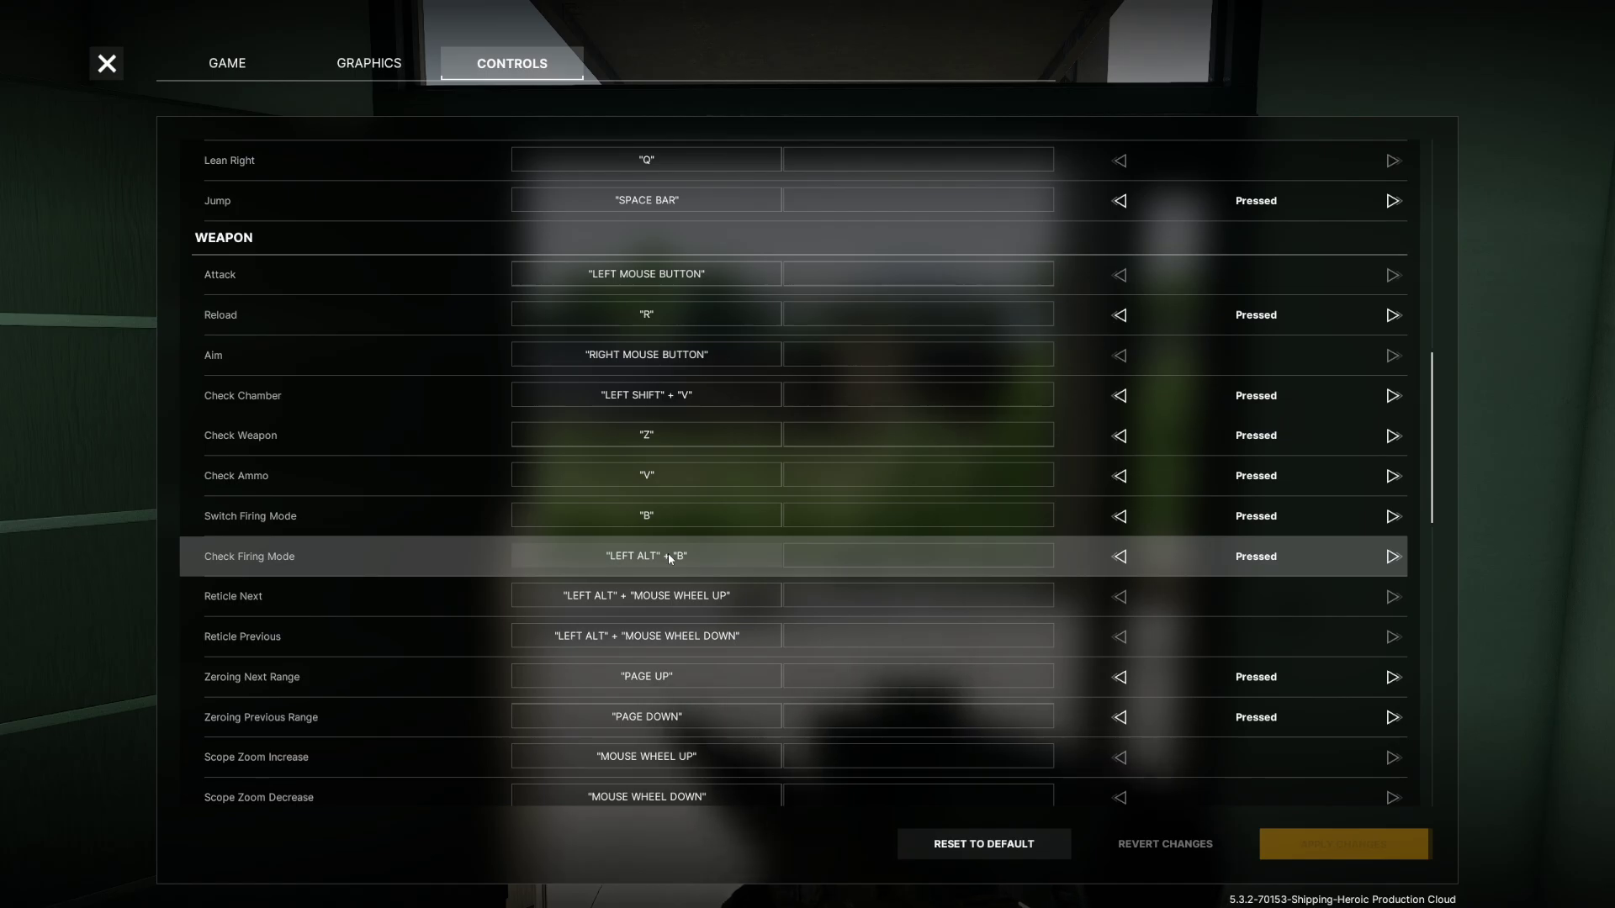
scroll(667, 553, "down", 3)
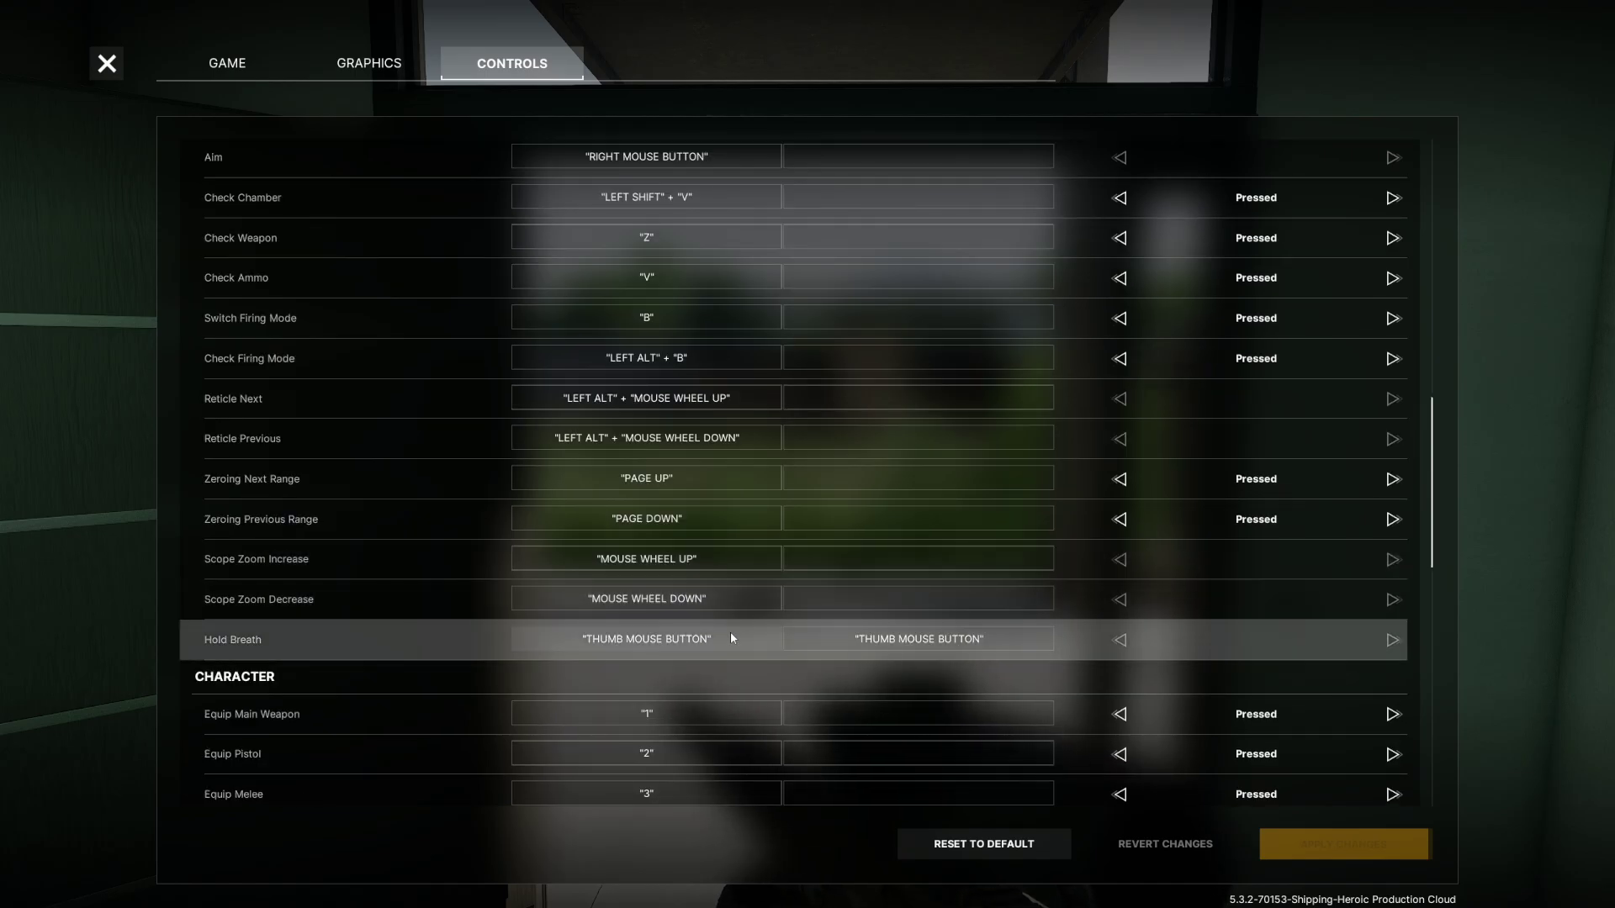
scroll(730, 635, "down", 7)
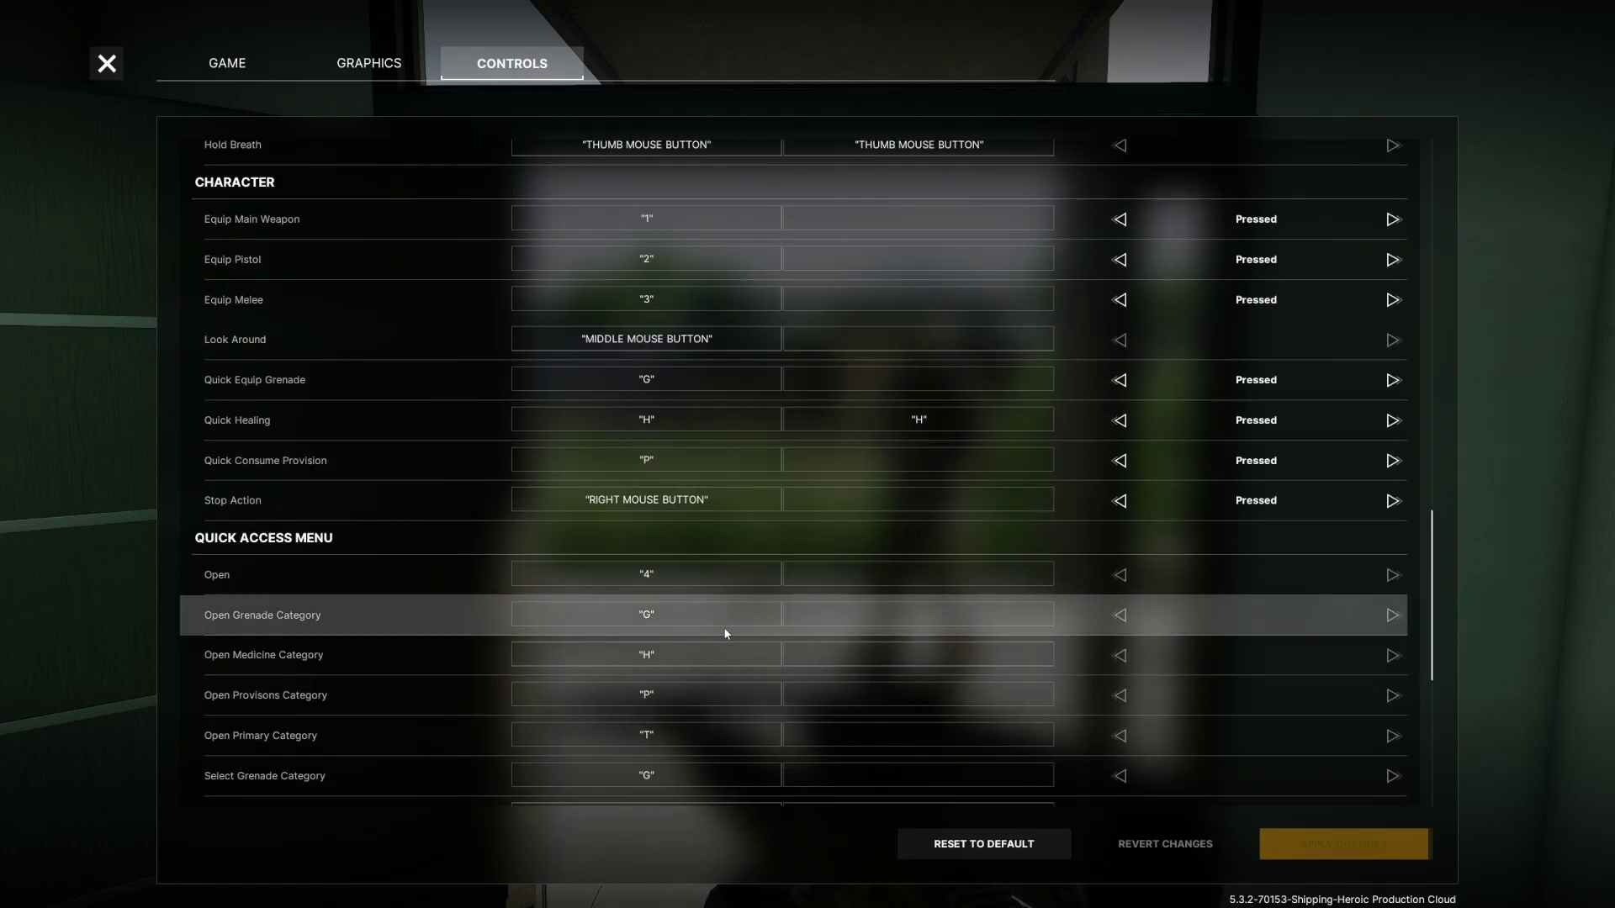
scroll(726, 632, "down", 1)
scroll(726, 633, "down", 6)
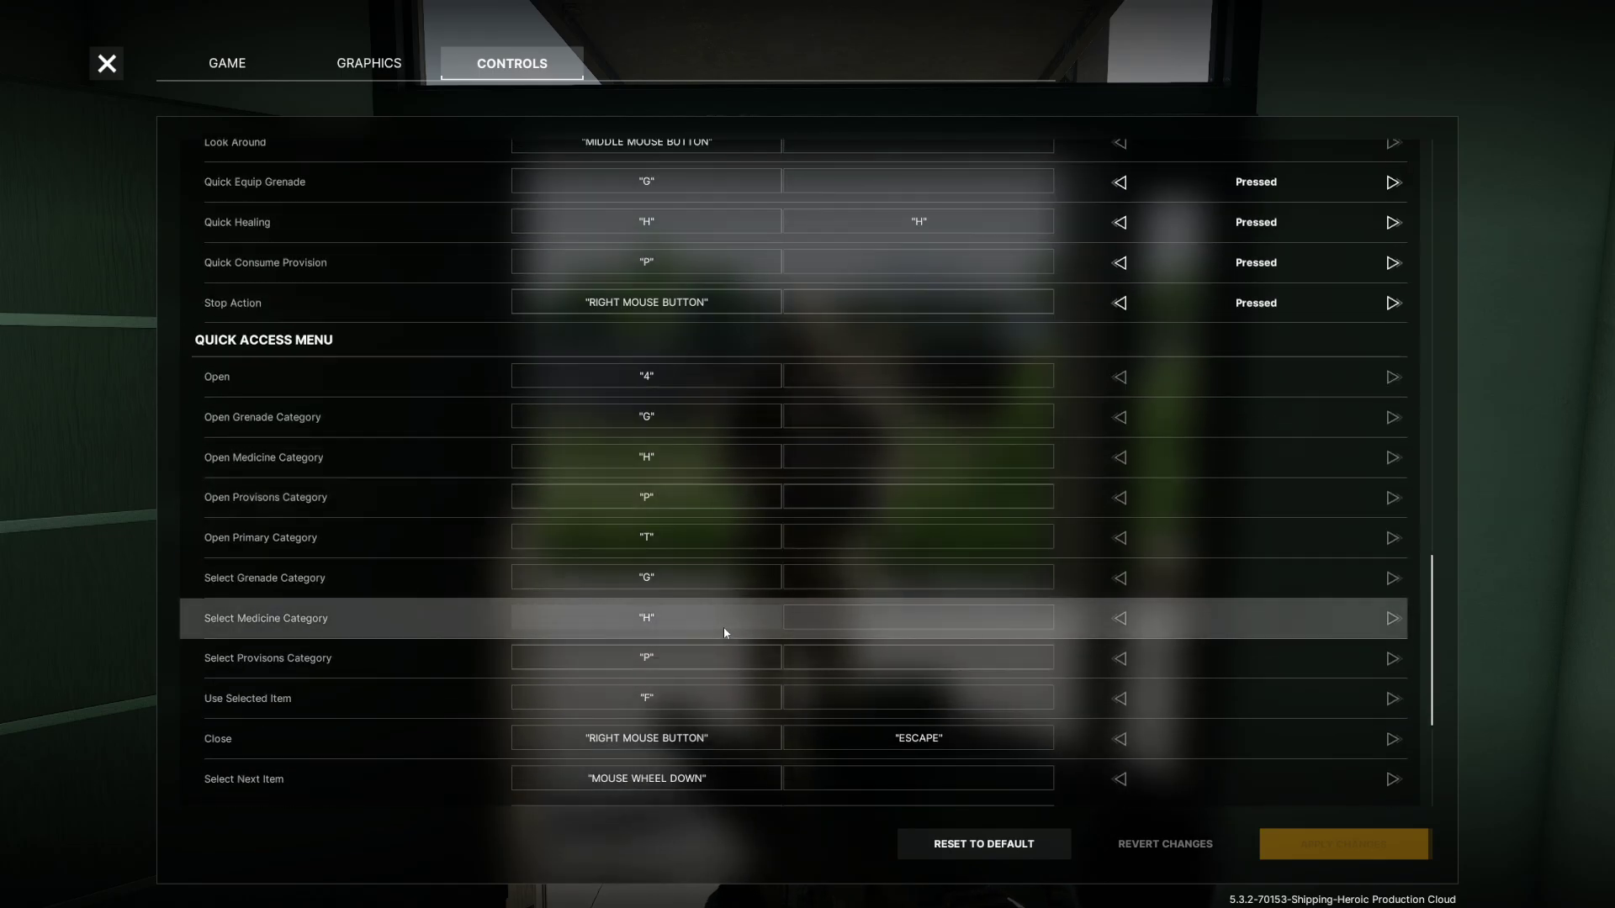
scroll(722, 633, "down", 1)
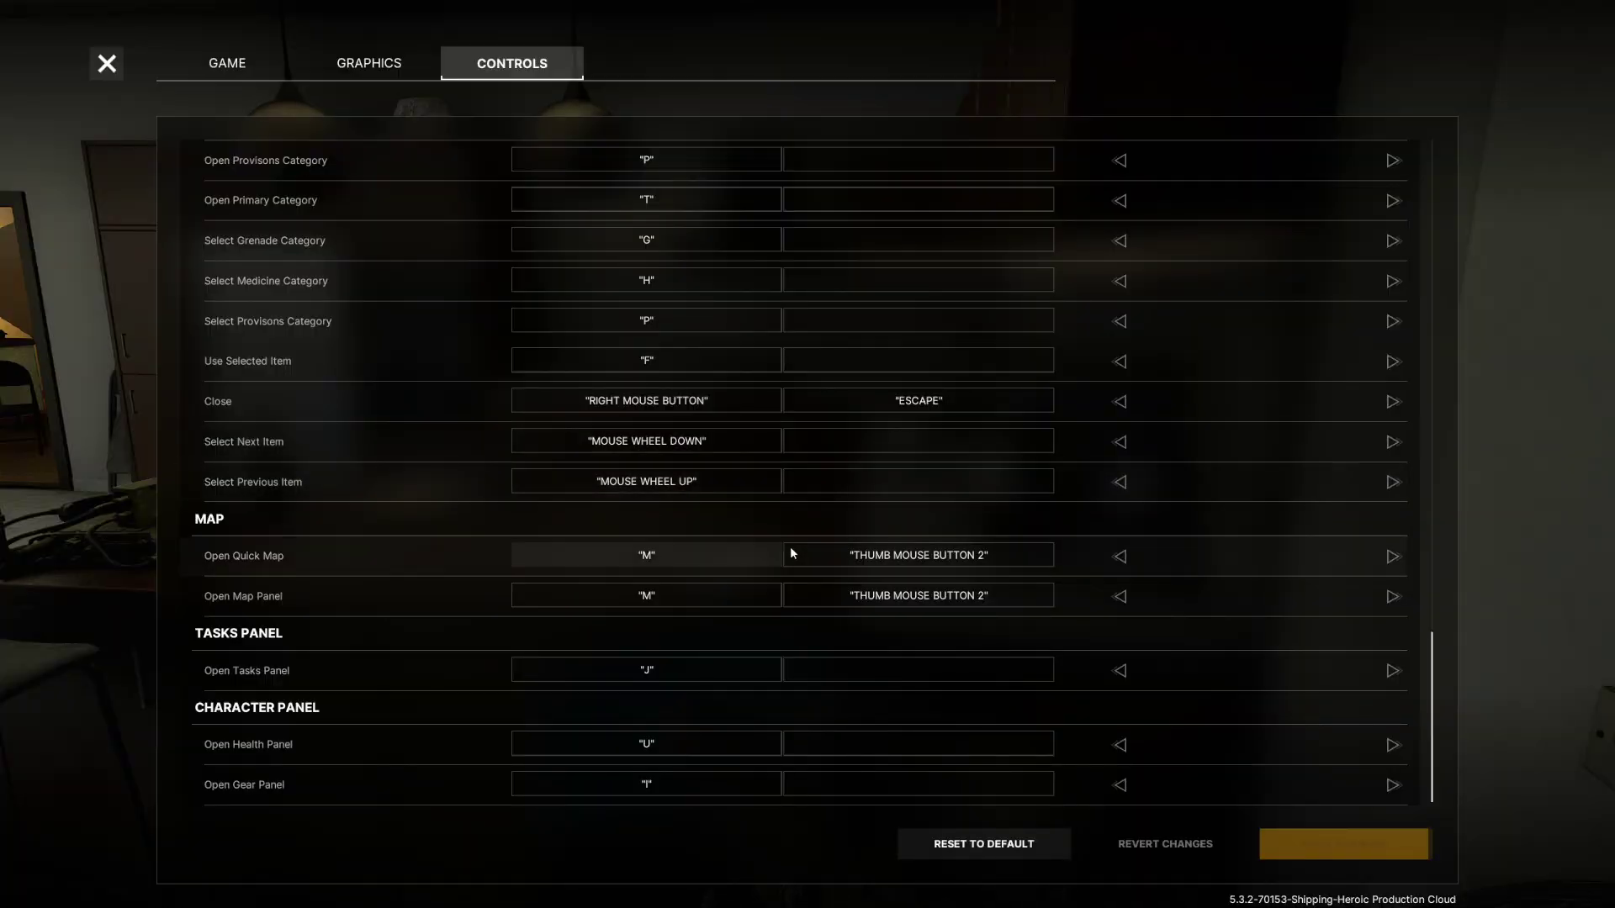
scroll(825, 536, "up", 3)
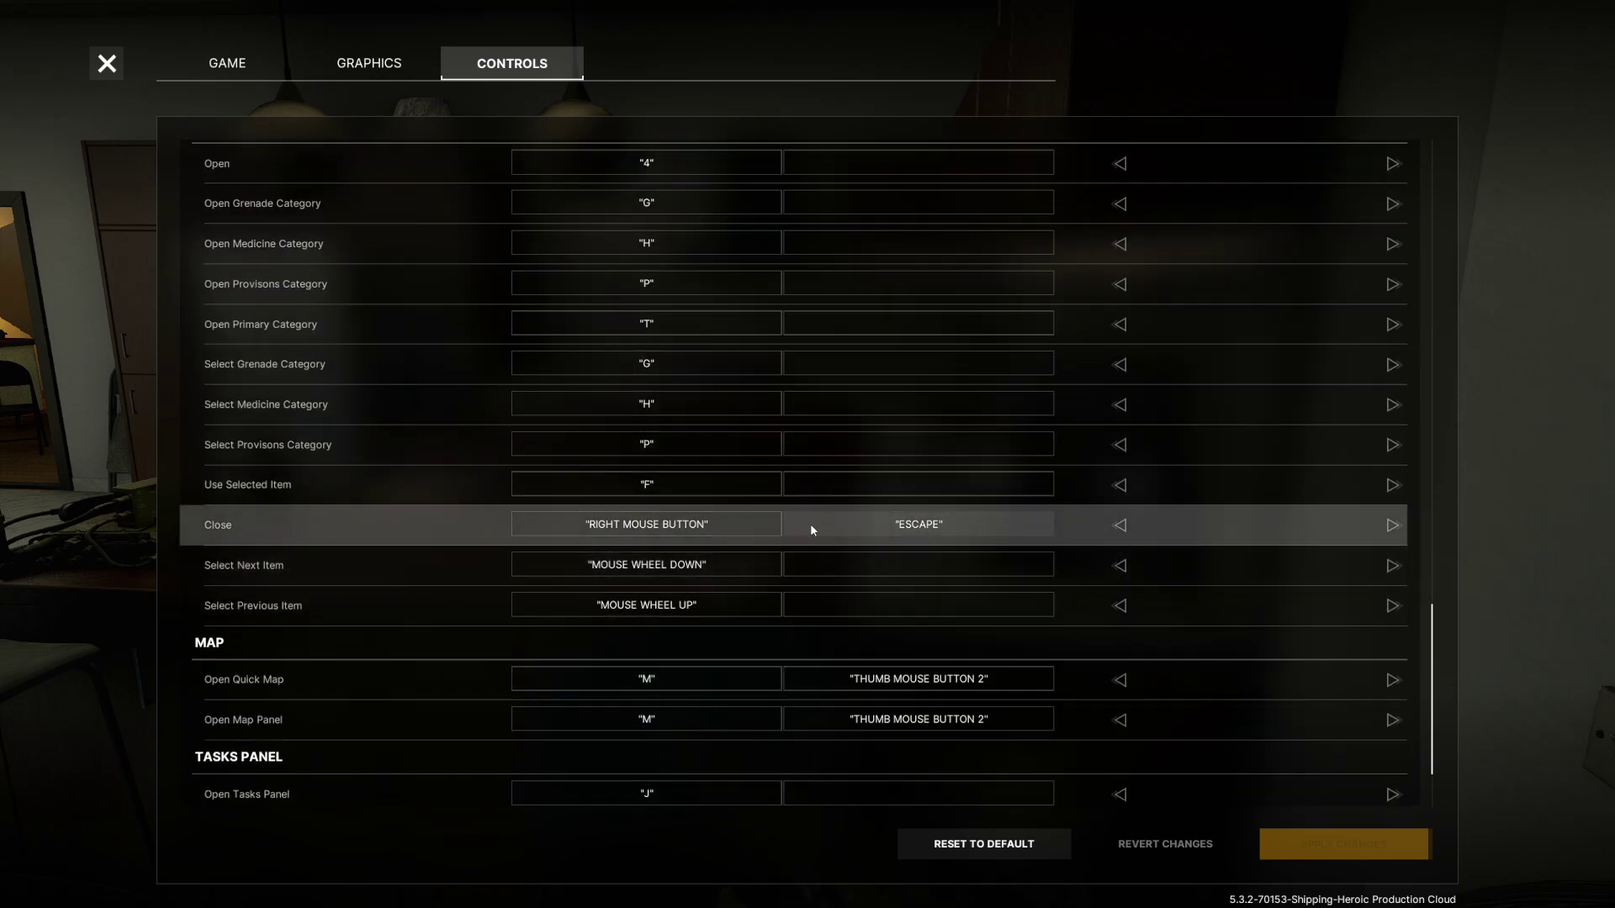
scroll(809, 523, "up", 10)
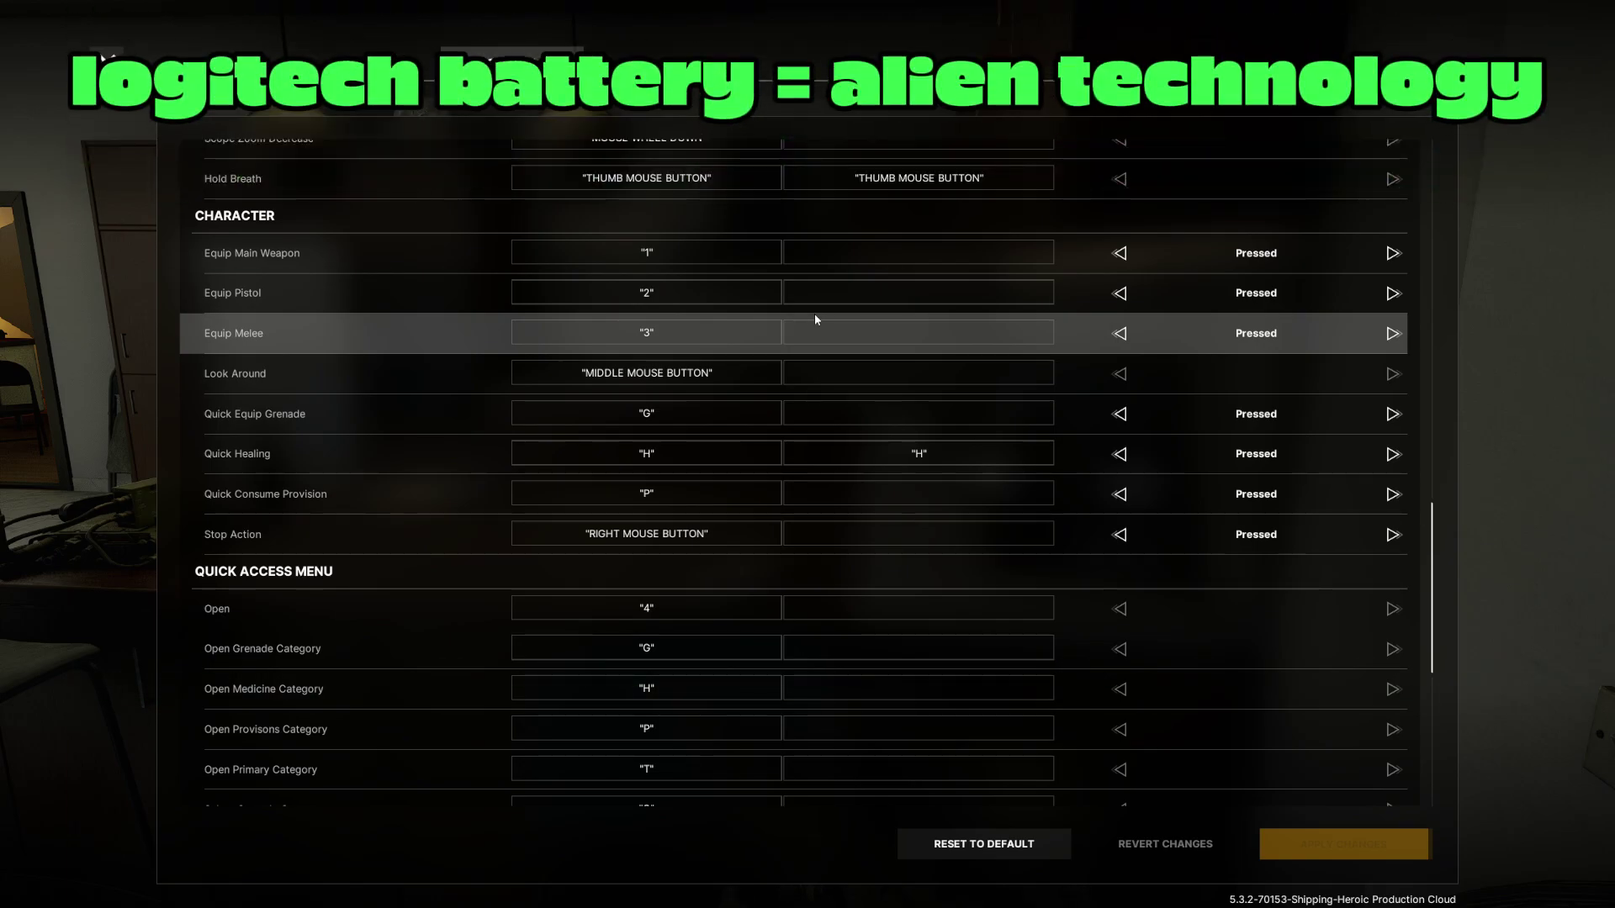
scroll(824, 362, "up", 1)
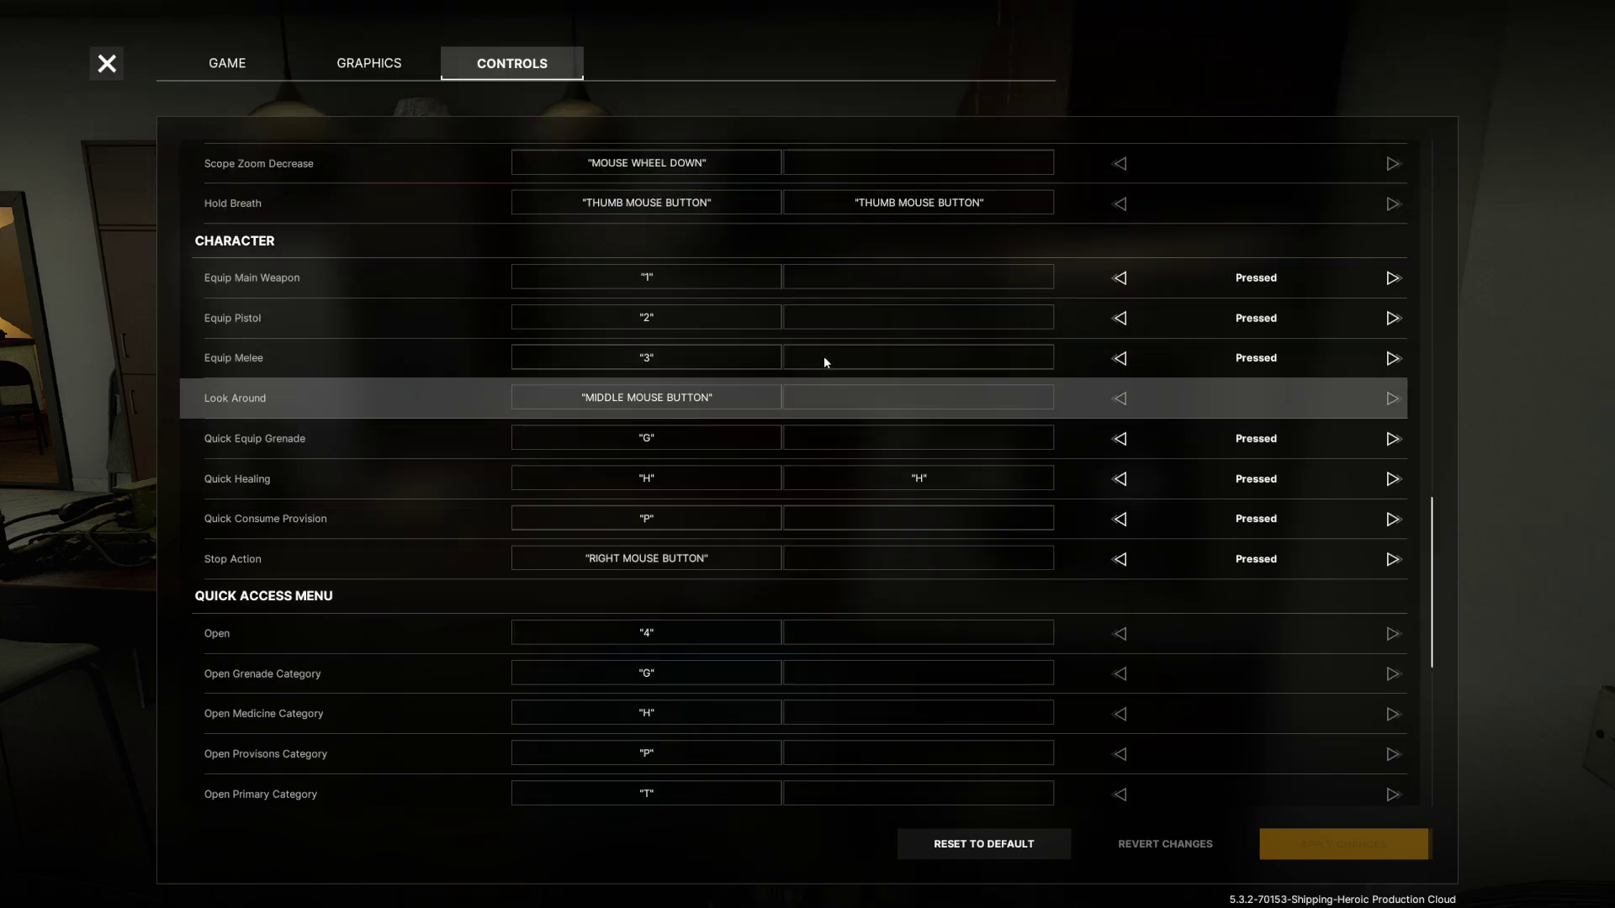
scroll(824, 355, "up", 2)
scroll(823, 344, "up", 1)
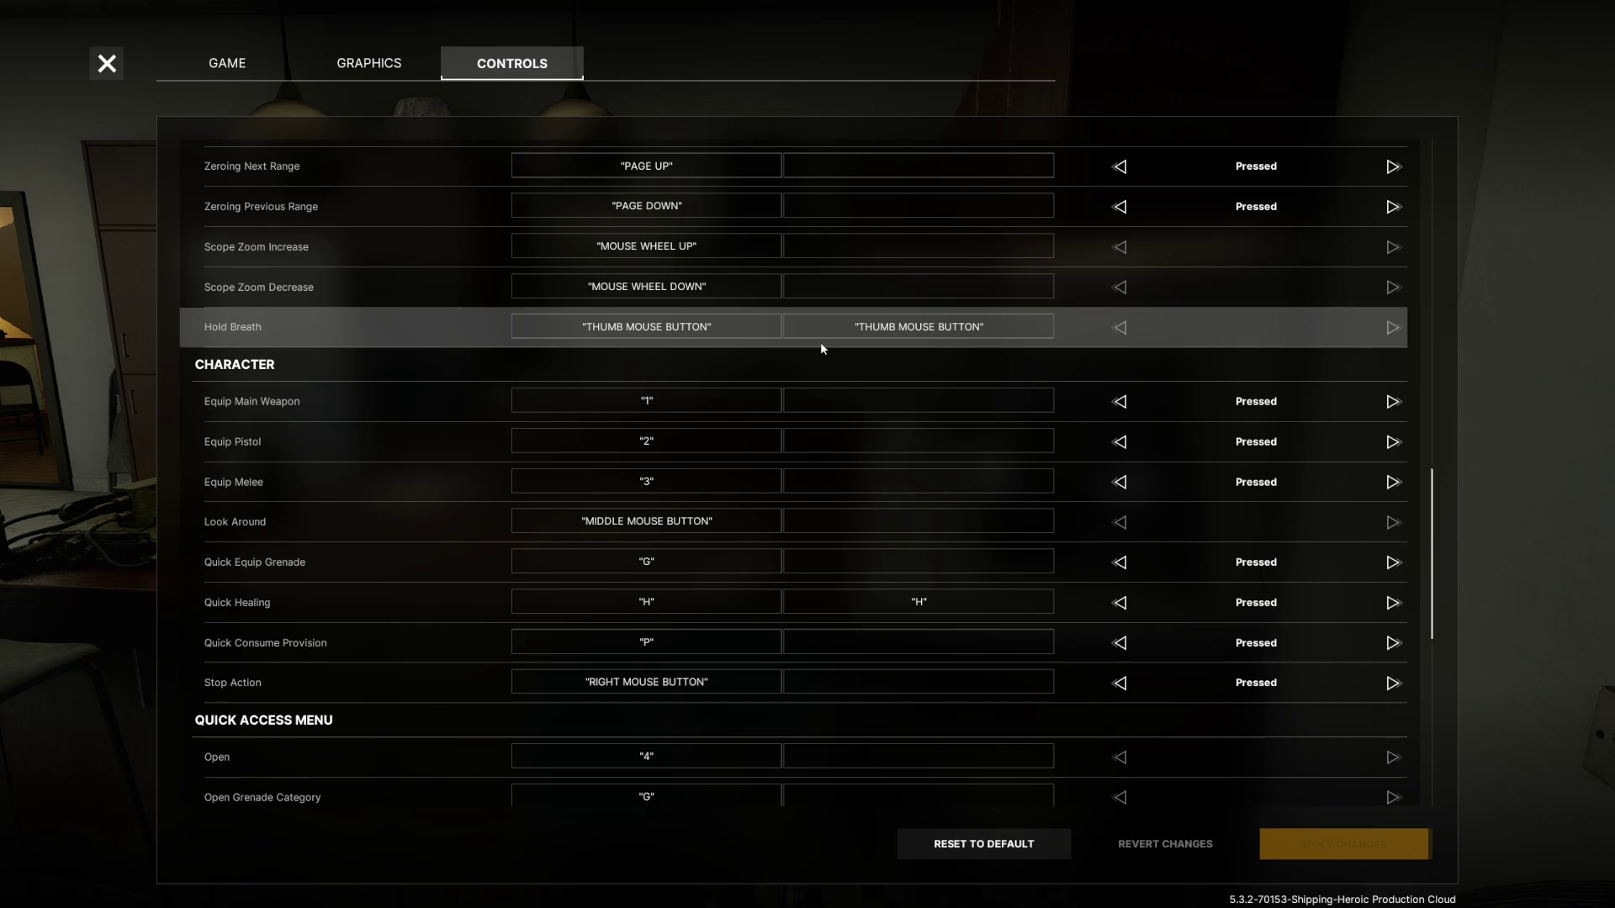
scroll(822, 347, "up", 3)
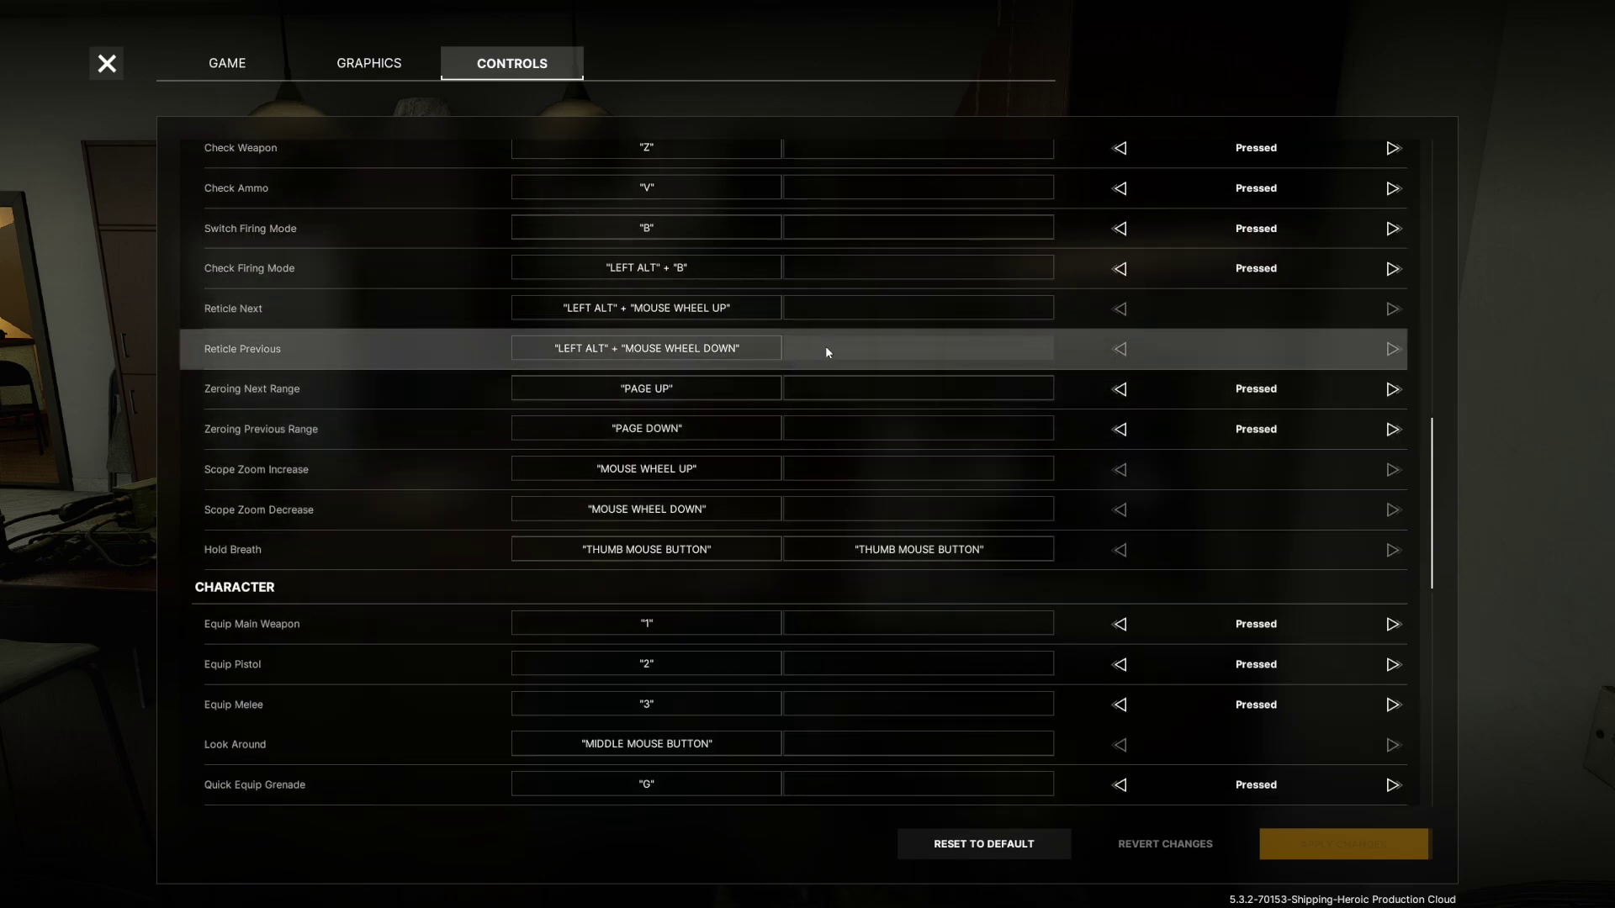
scroll(825, 351, "up", 2)
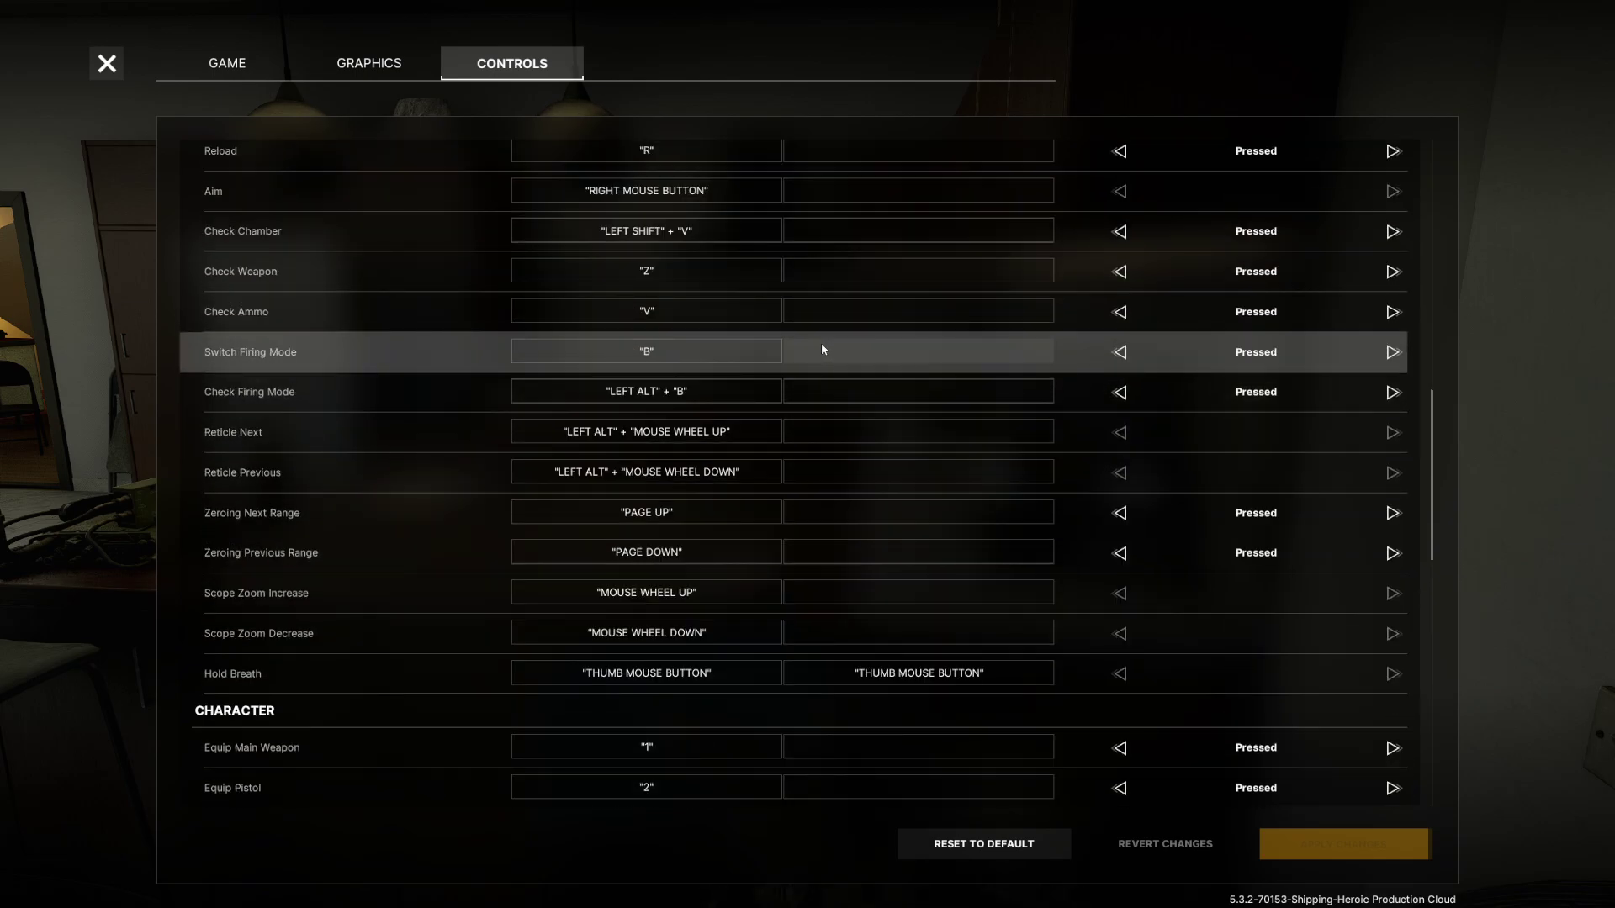
scroll(820, 346, "up", 8)
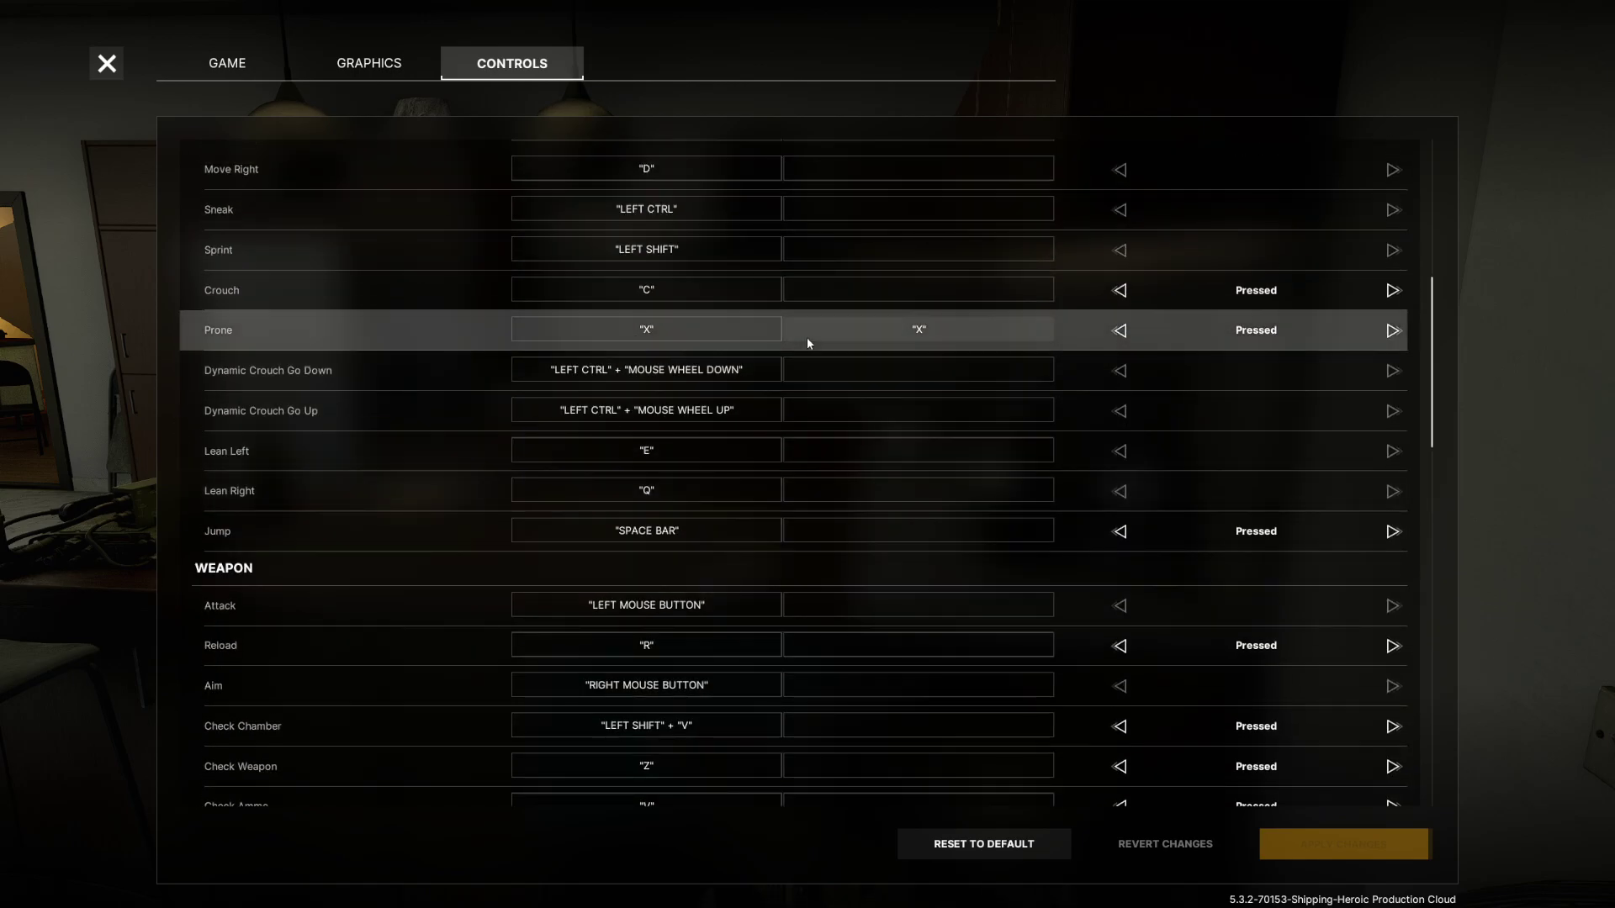
scroll(814, 338, "up", 6)
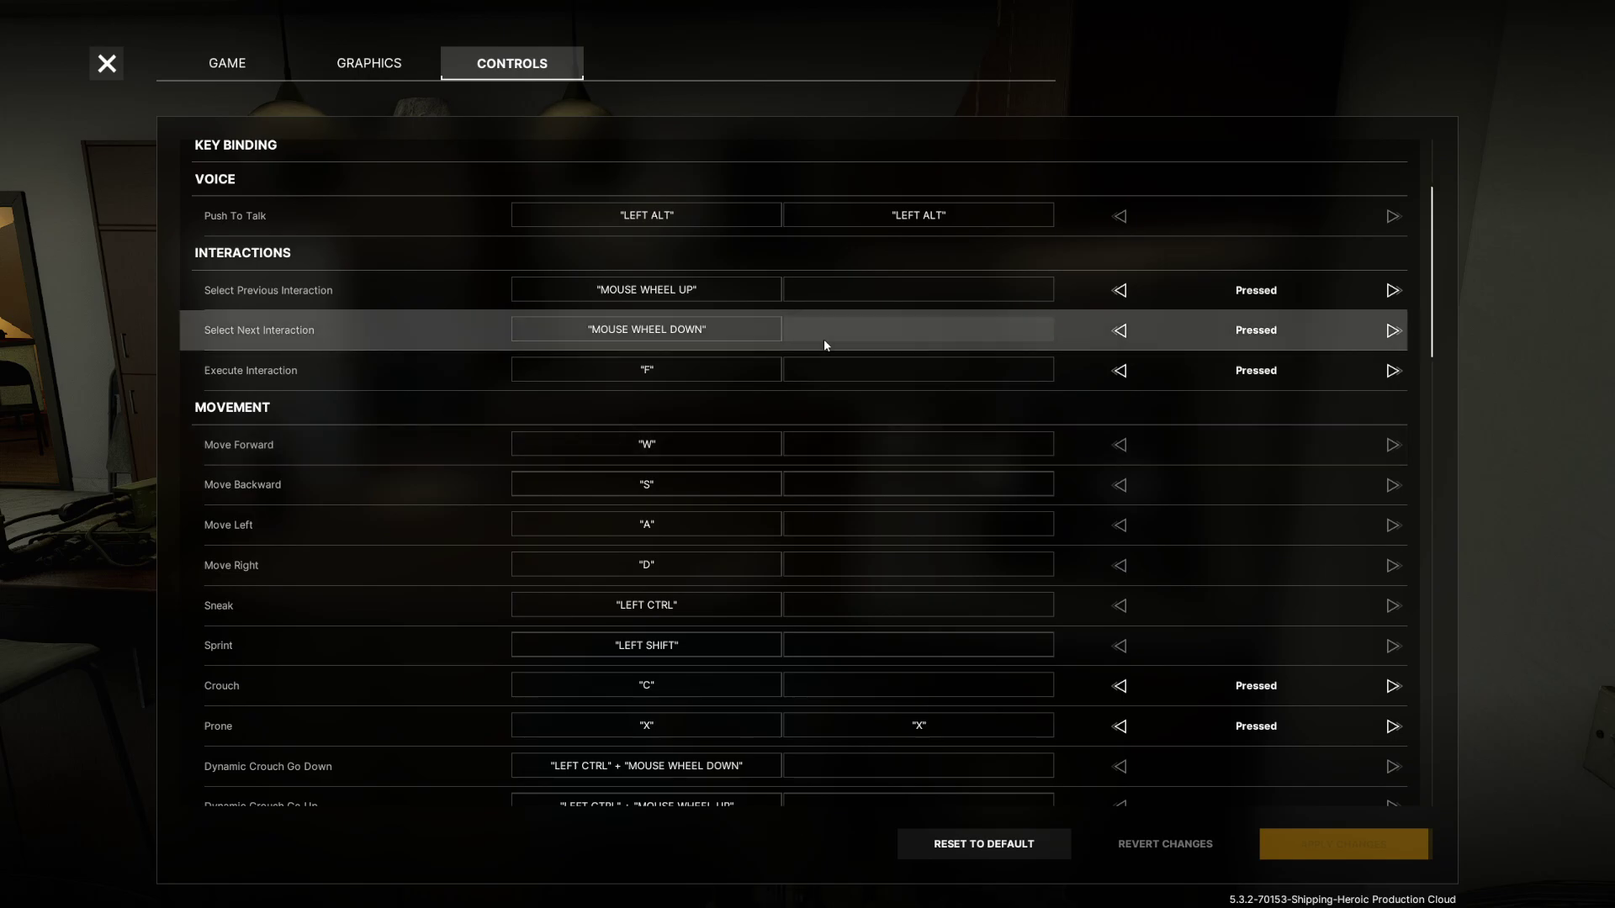
scroll(824, 344, "up", 3)
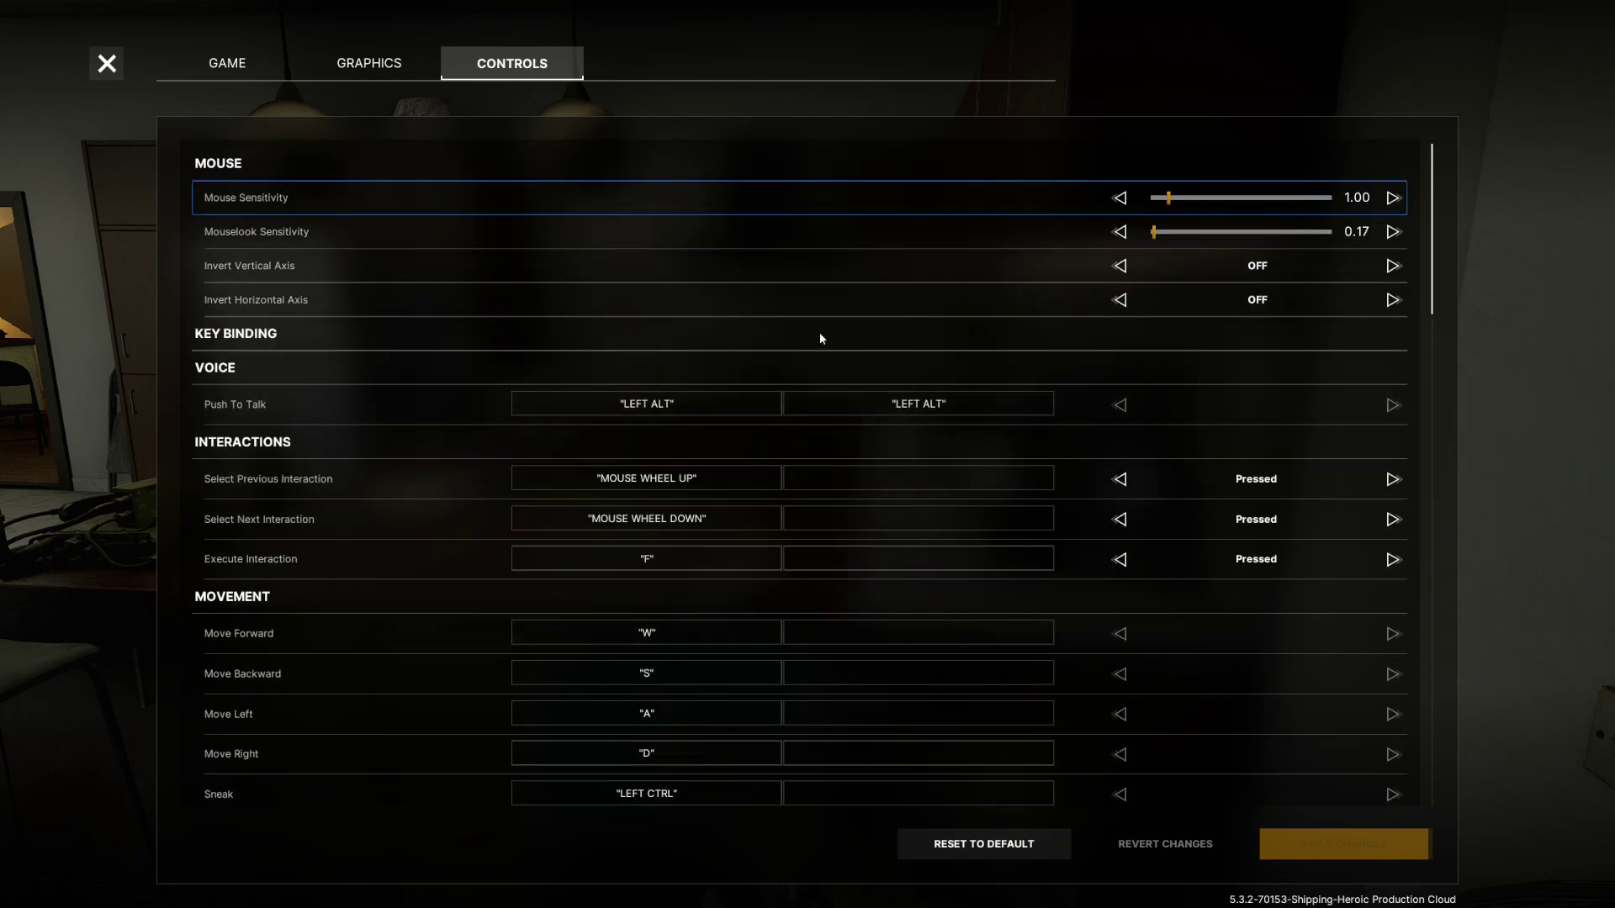